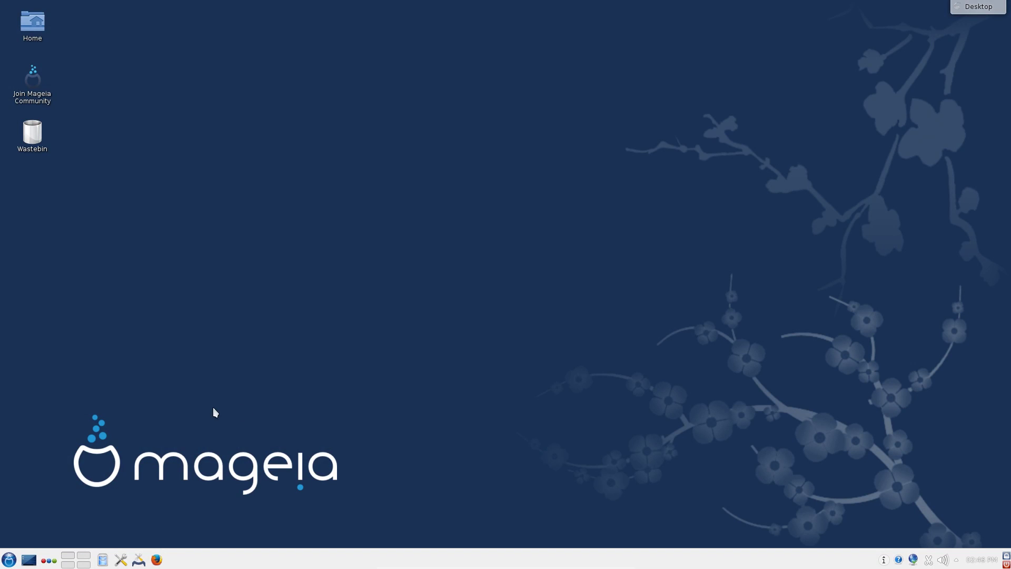
Step: Open the Home folder in the Dolphin file manager and view the About KDE information
left_click(36, 20)
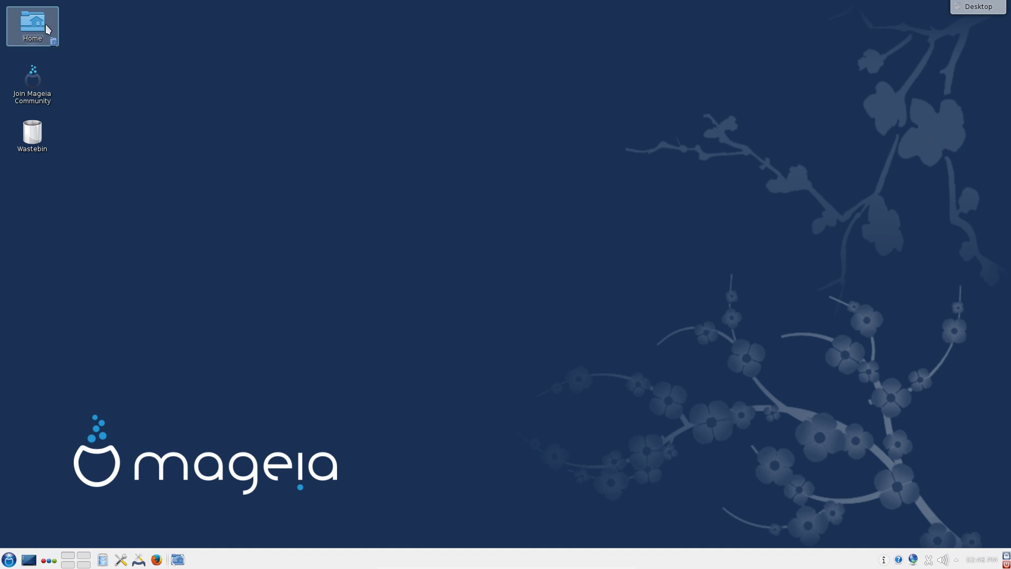
left_click(248, 21)
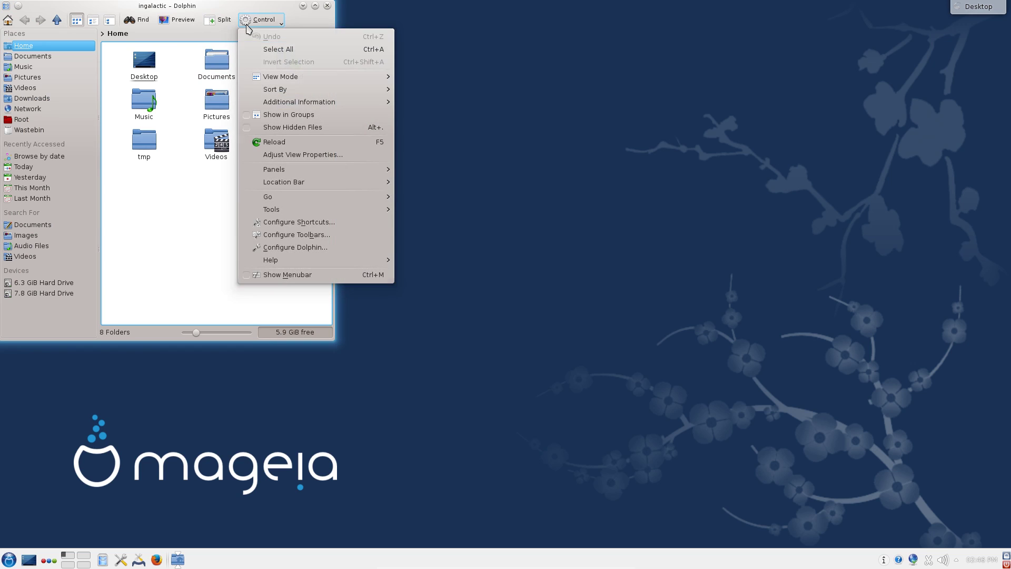
mouse_move(353, 261)
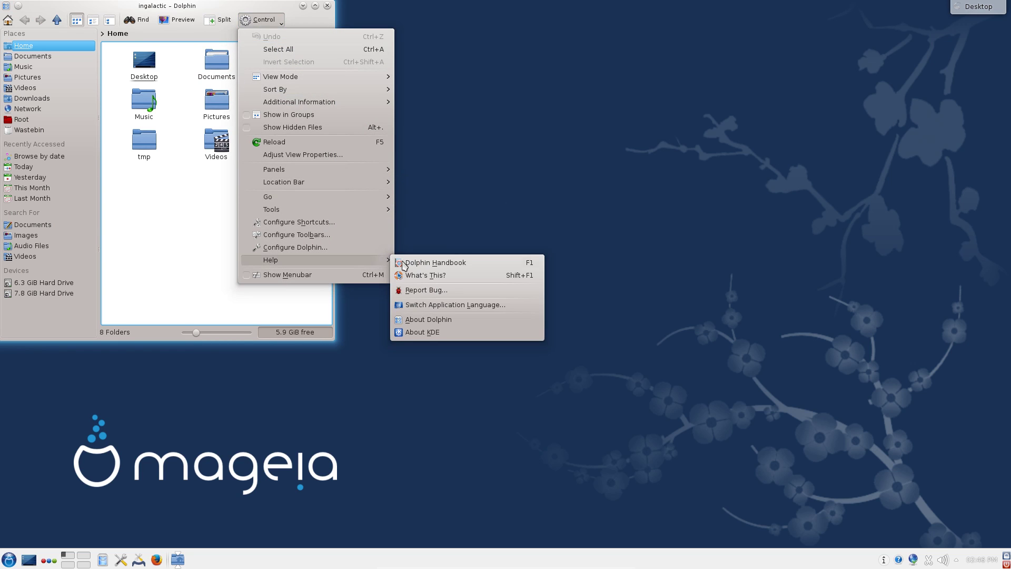
left_click(455, 332)
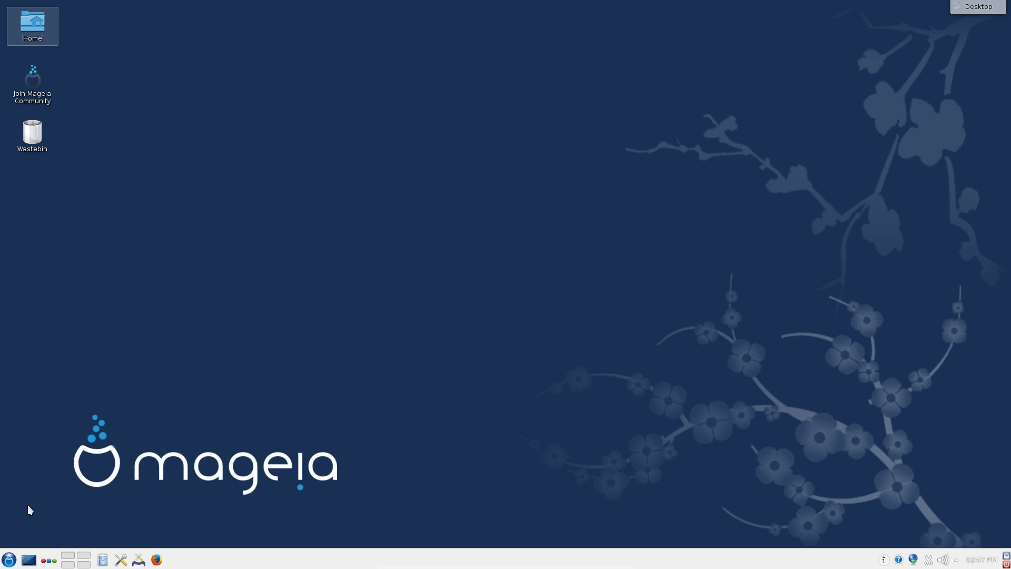
Step: Log out of the current KDE desktop session and confirm the logout
left_click(9, 559)
mouse_move(79, 538)
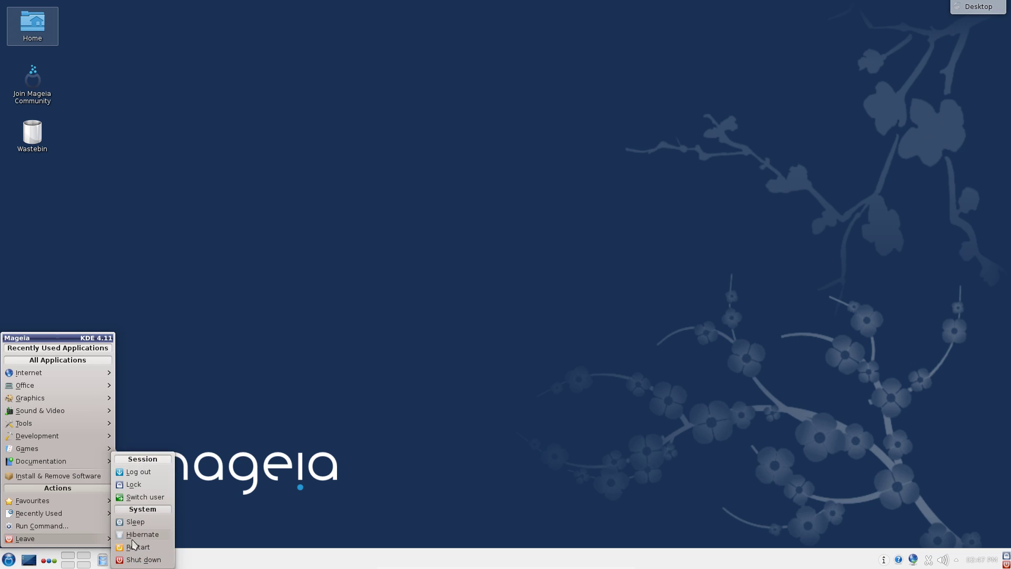
left_click(138, 472)
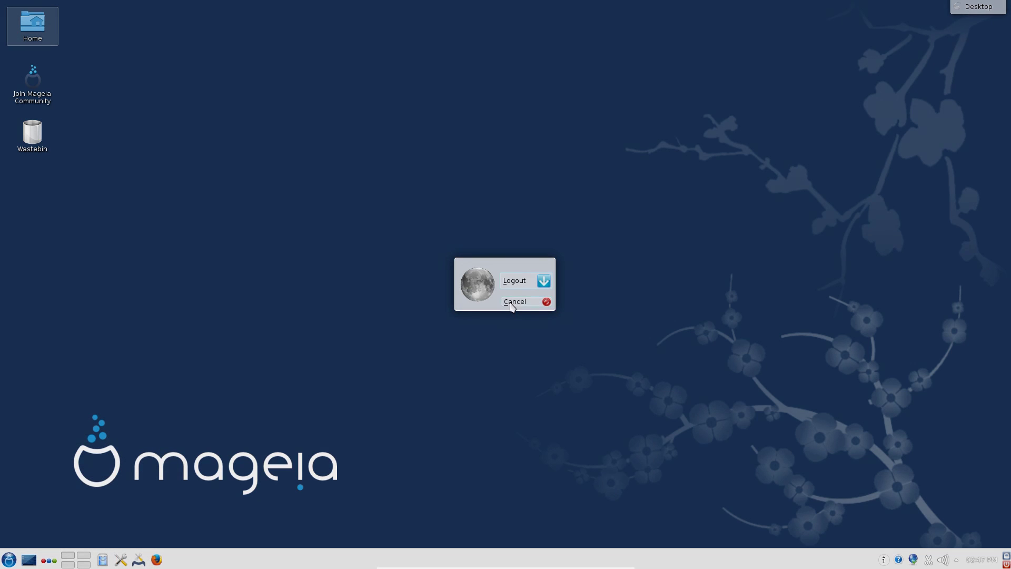
left_click(522, 275)
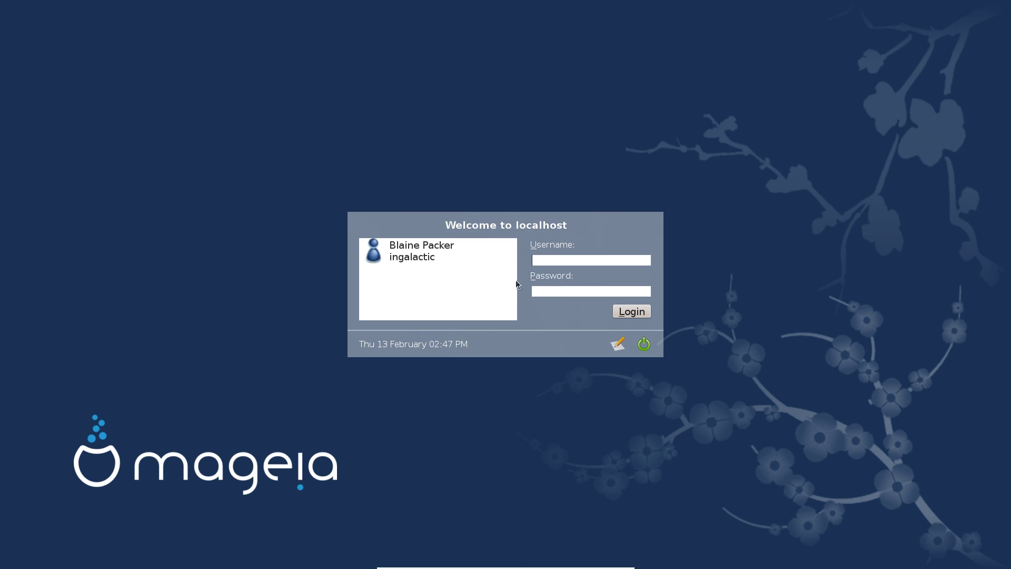
Step: Select the listed user, enter the account password and log in with the GNOME session type
left_click(476, 251)
type("********")
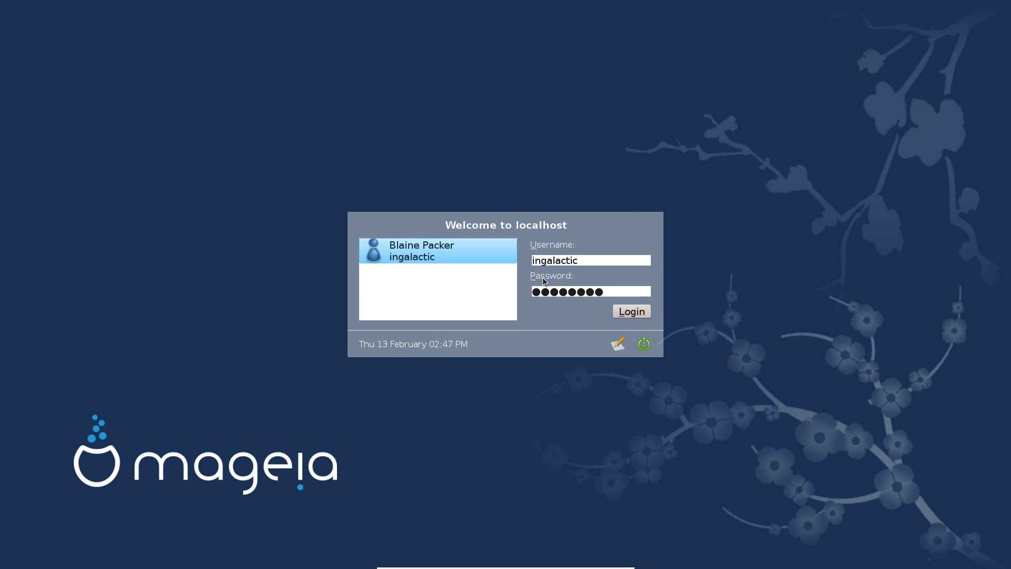
left_click(617, 344)
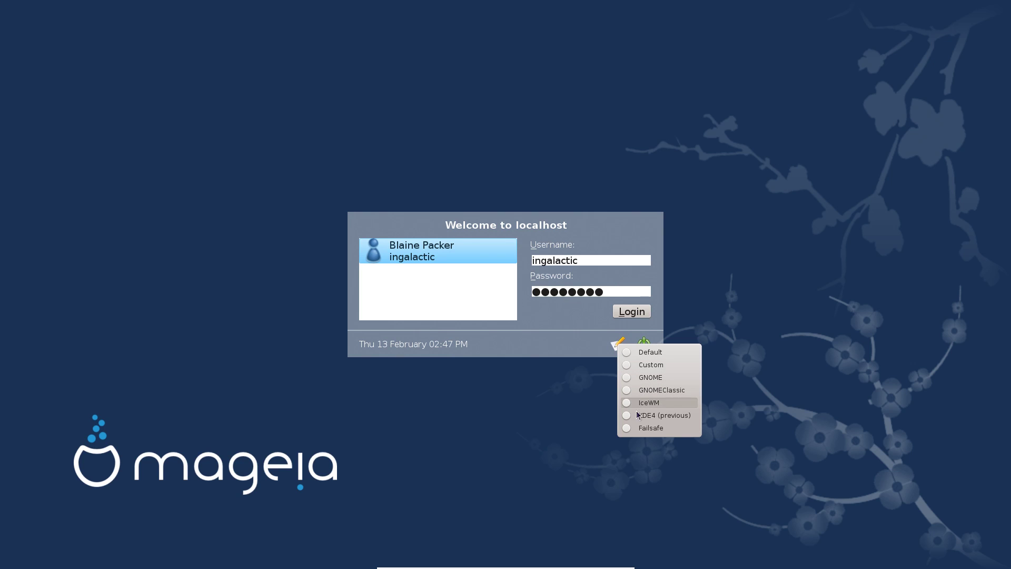
left_click(635, 379)
left_click(633, 315)
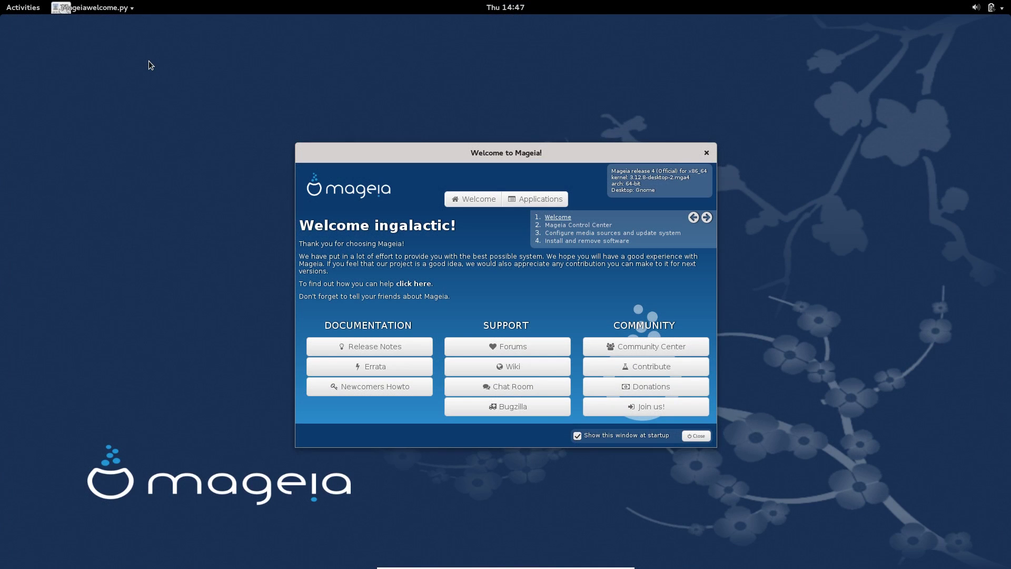
Step: Browse the complete grid of installed applications in the GNOME activities overview and return to the desktop
left_click(22, 7)
left_click(22, 8)
left_click(22, 7)
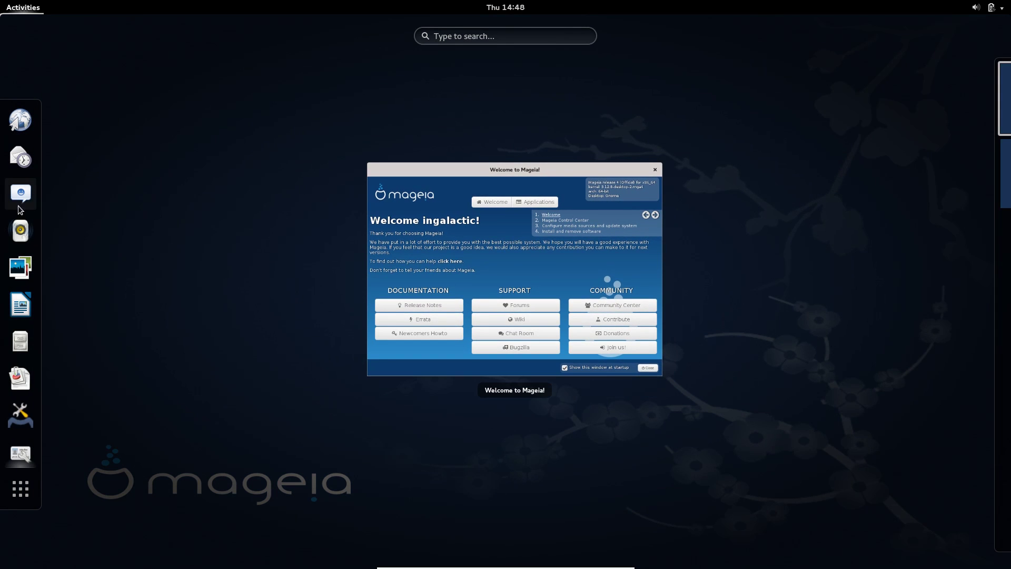
left_click(21, 489)
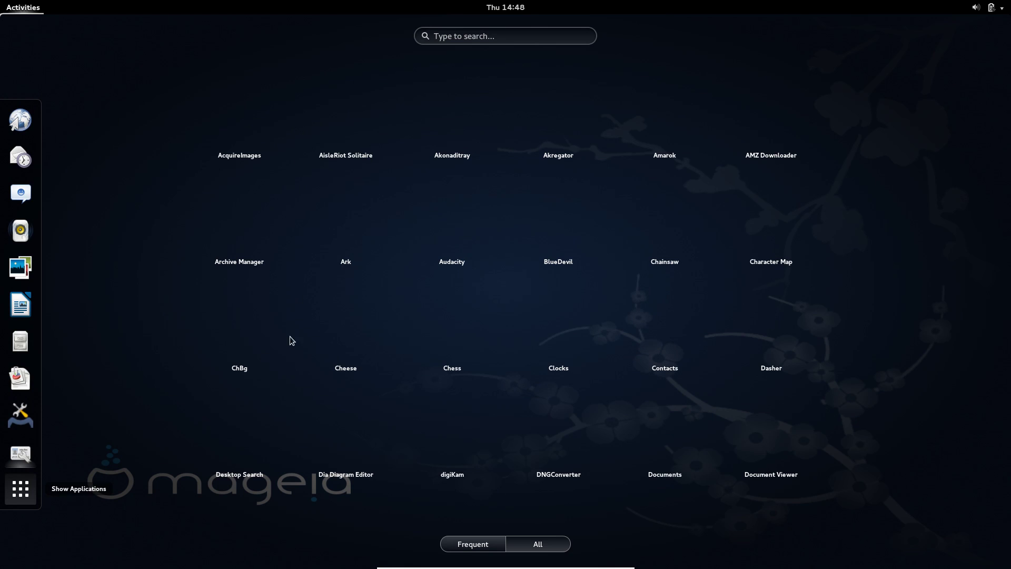
scroll(494, 264, "down", 5)
scroll(494, 263, "up", 5)
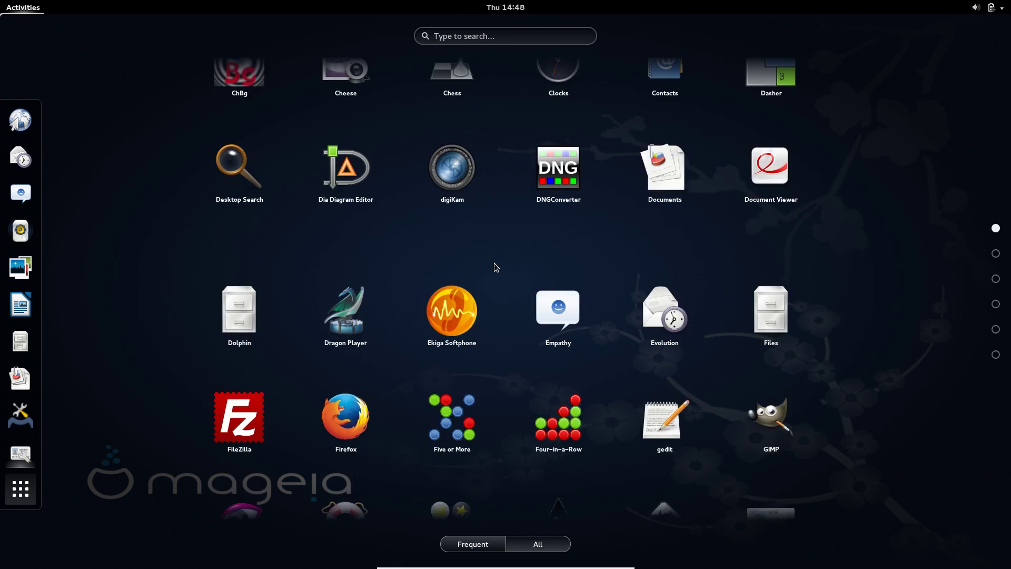
left_click(494, 264)
Step: Move the Welcome to Mageia! window slightly and review the Featured packages on its Applications page
left_click_drag(486, 154, 490, 156)
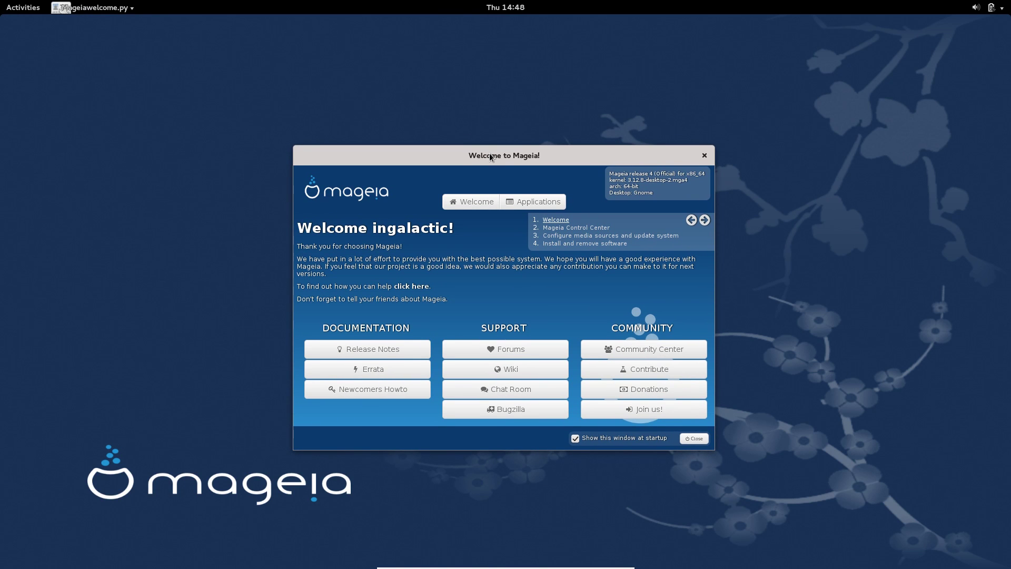
left_click_drag(490, 154, 488, 161)
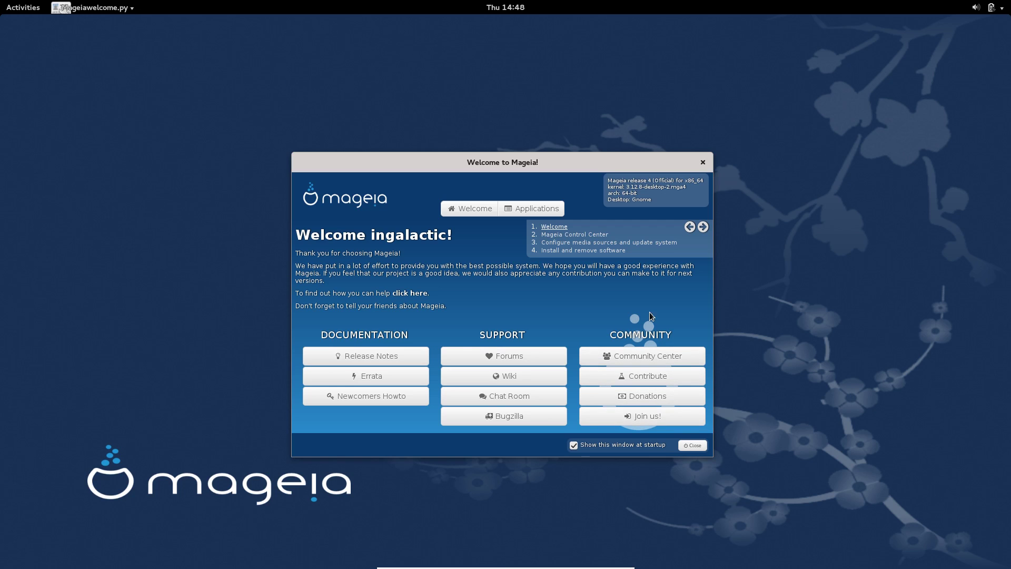
left_click(524, 212)
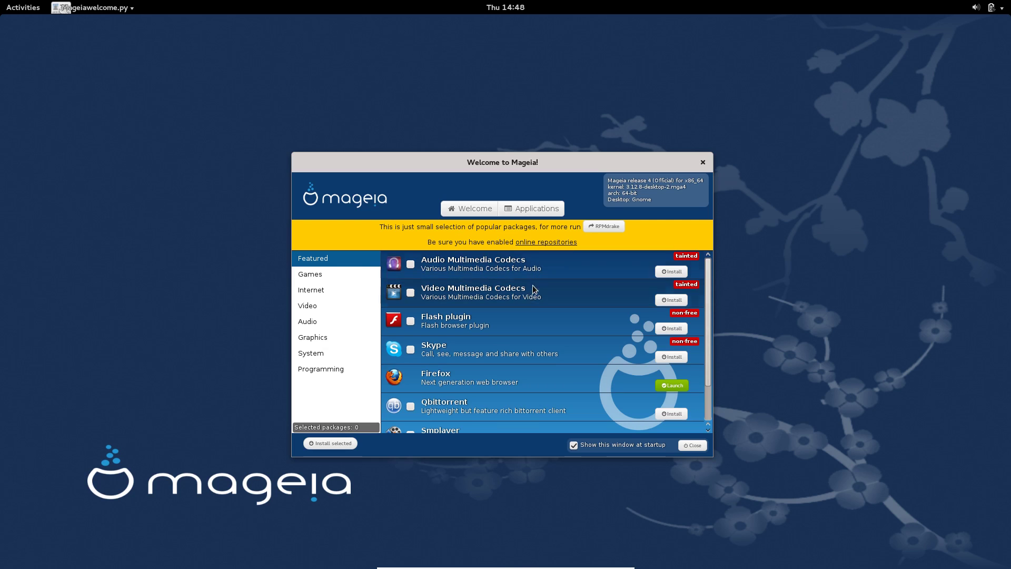
scroll(520, 378, "down", 2)
scroll(520, 378, "up", 2)
scroll(463, 372, "down", 2)
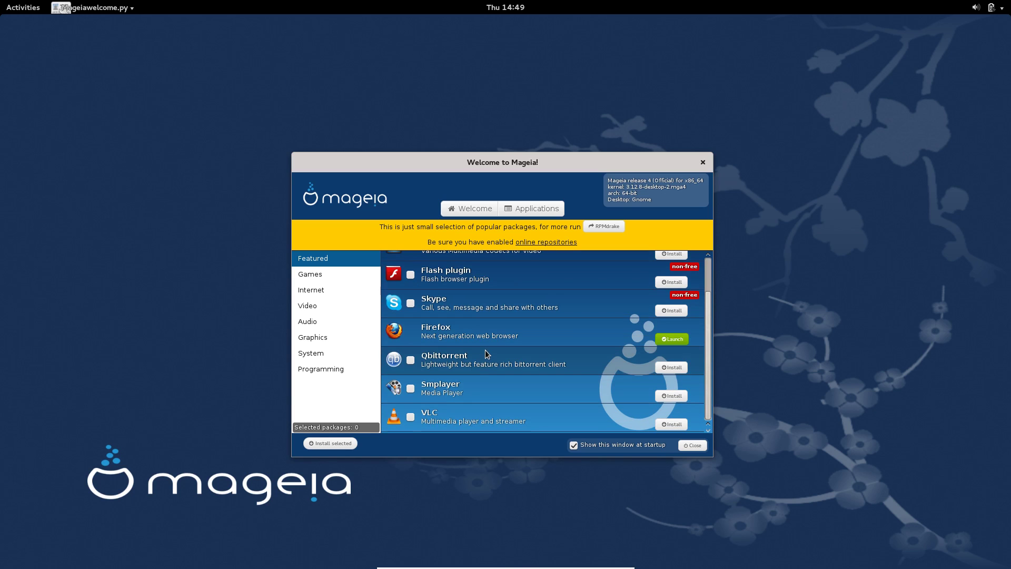
scroll(489, 352, "up", 2)
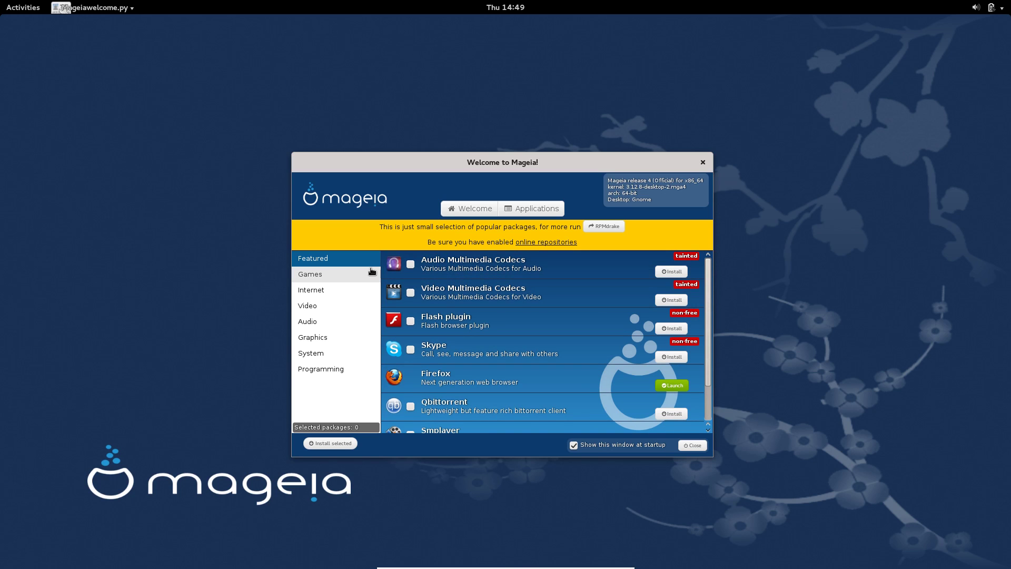
scroll(608, 366, "down", 2)
scroll(608, 367, "up", 2)
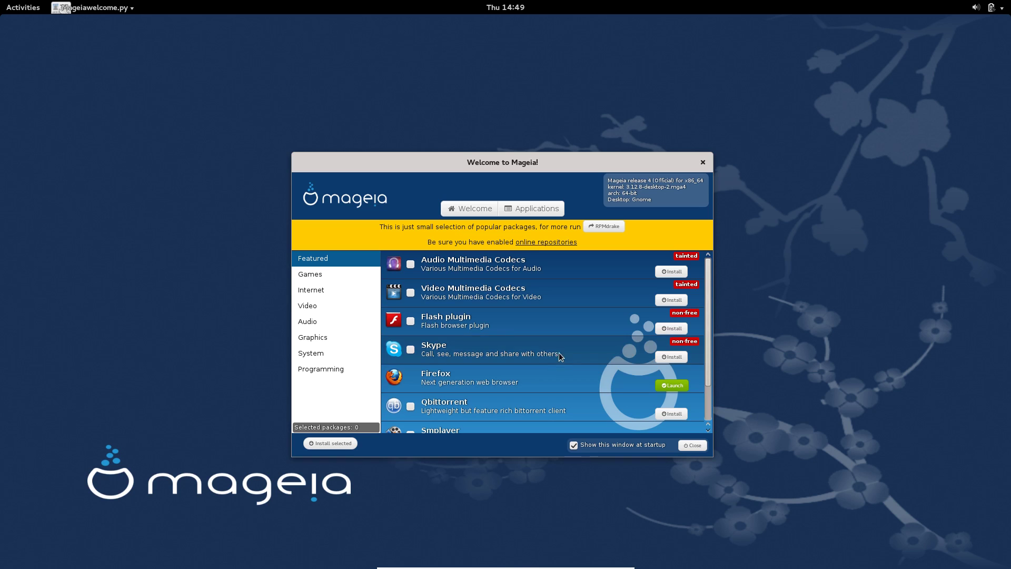
Step: Look through the Games, Internet, Video, Audio, Graphics, System and Programming package categories
left_click(359, 278)
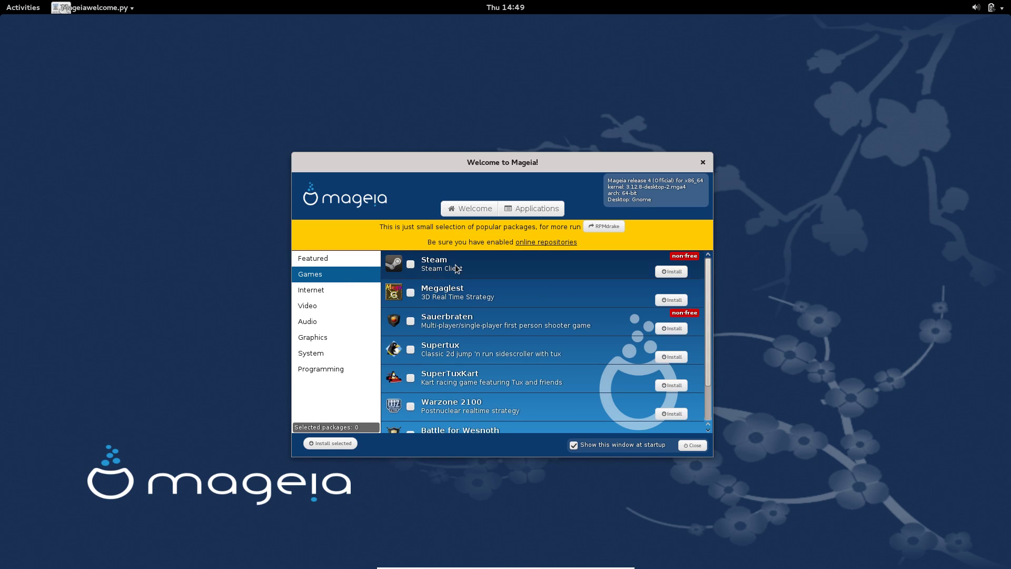
left_click(356, 289)
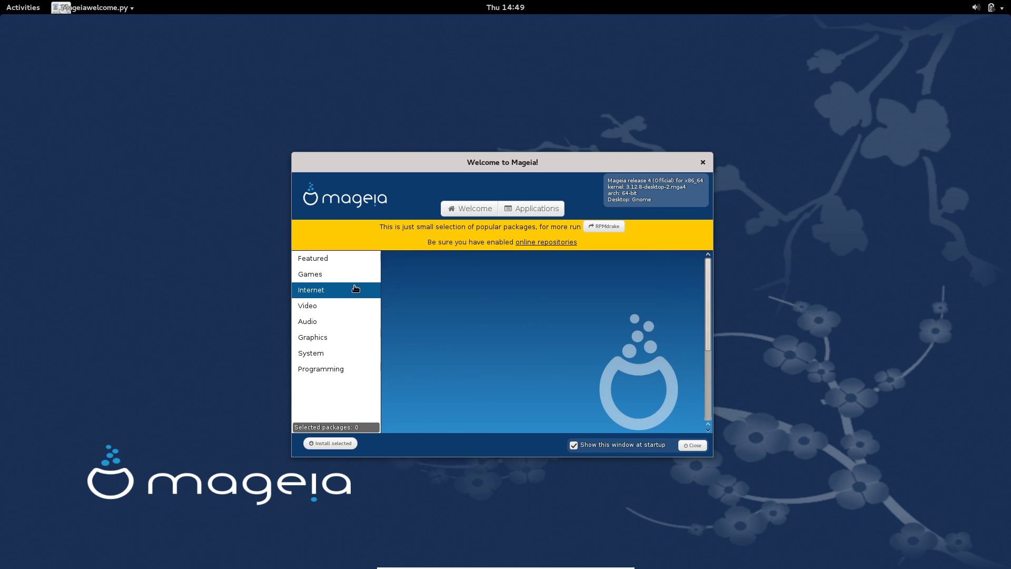
left_click(353, 305)
left_click(350, 321)
left_click(345, 337)
left_click(343, 354)
left_click(341, 369)
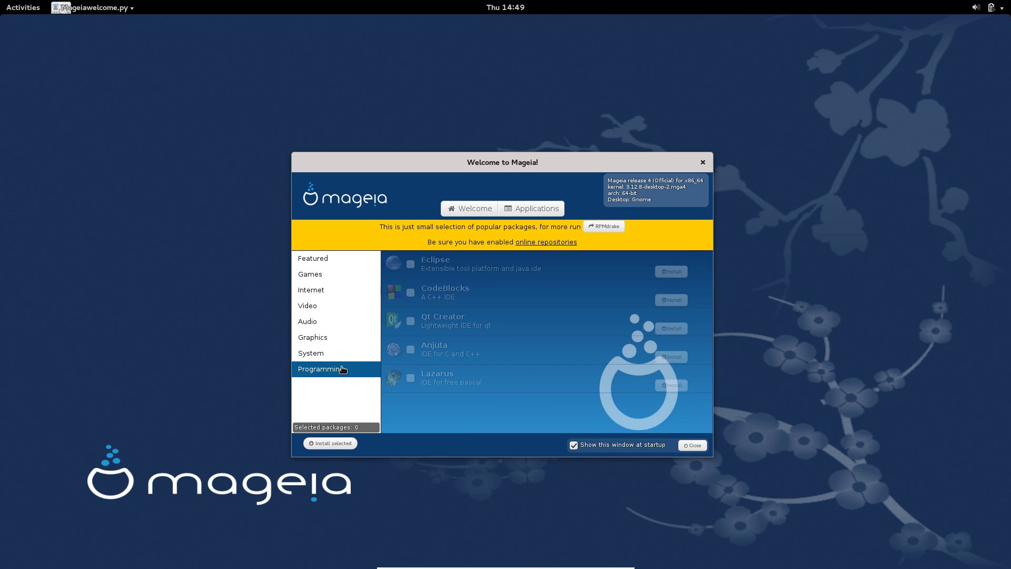
Step: Examine the full Featured and Games package lists down to their last entries
left_click(334, 260)
scroll(466, 286, "down", 2)
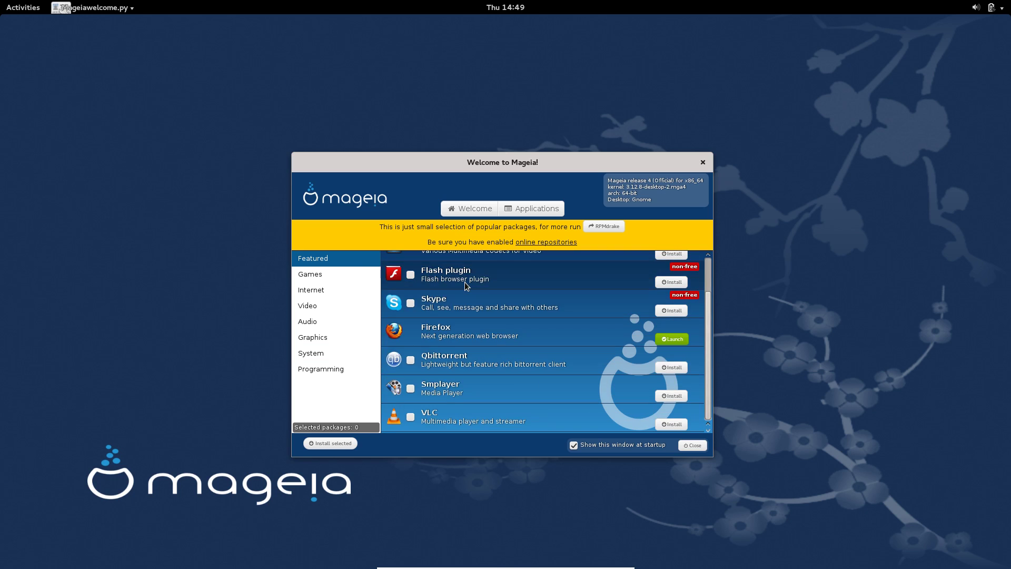
scroll(467, 286, "up", 2)
left_click(357, 280)
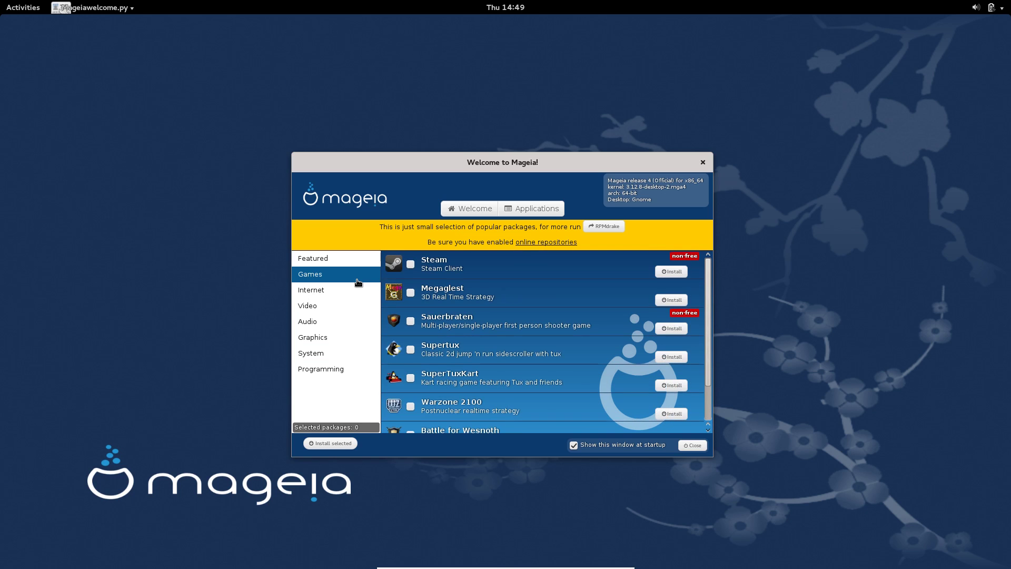
scroll(431, 307, "down", 2)
scroll(432, 307, "up", 2)
scroll(431, 307, "down", 2)
scroll(432, 308, "up", 2)
Step: Revisit the Internet, Video, Graphics, System and Programming package lists and go back to Featured
left_click(343, 290)
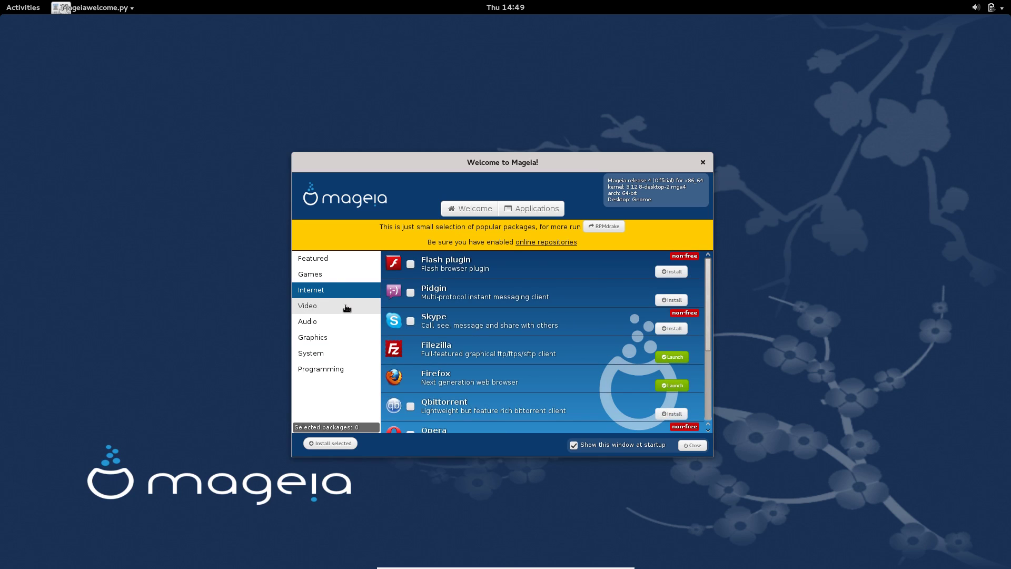
left_click(346, 307)
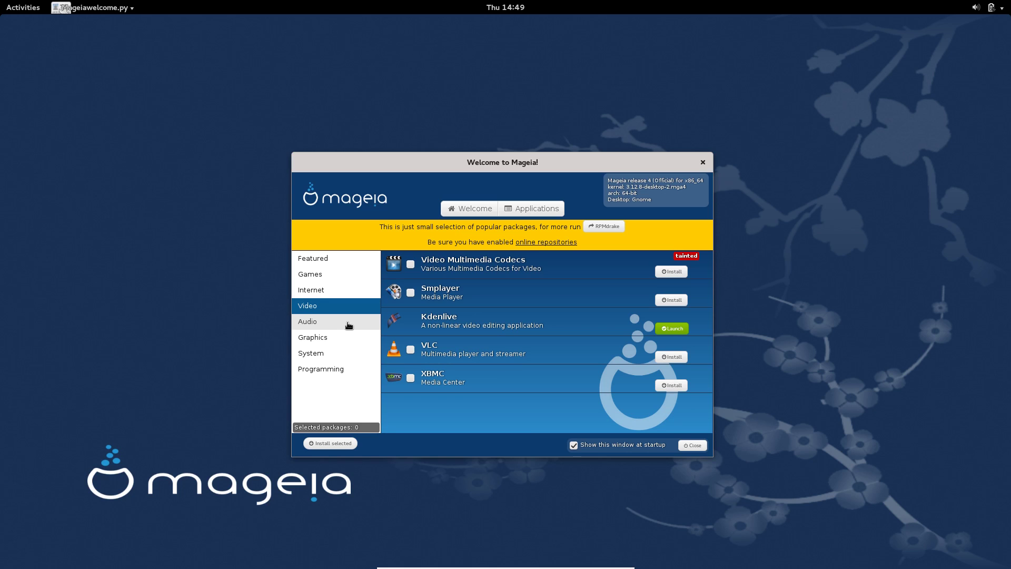
left_click(349, 337)
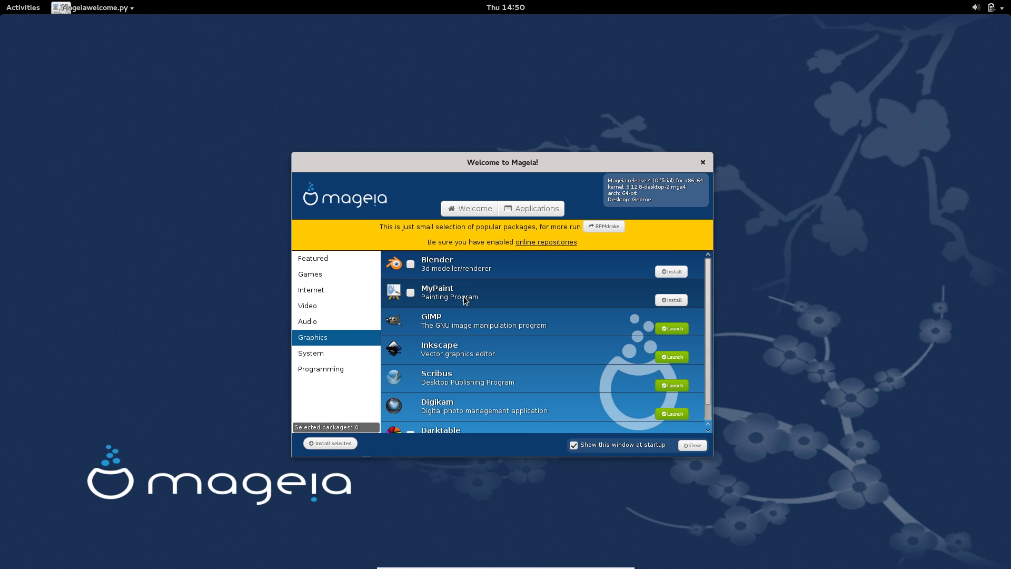
left_click(327, 354)
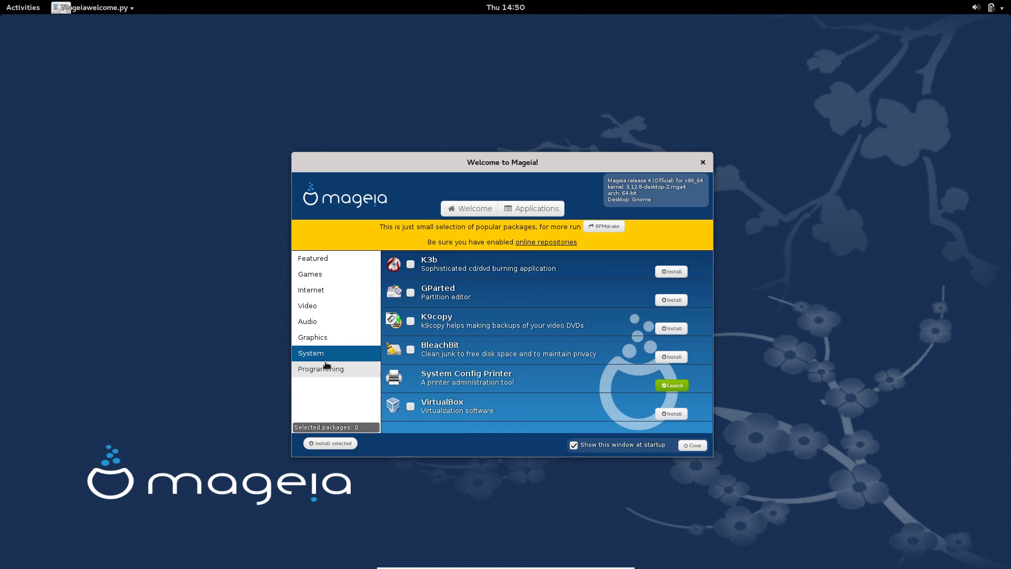
left_click(326, 367)
left_click(326, 261)
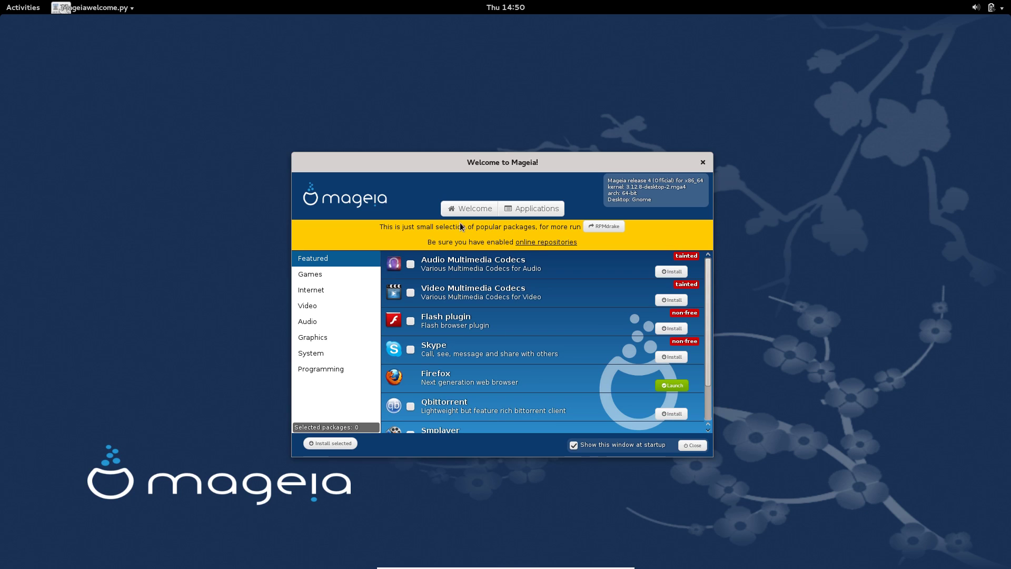
Step: Launch the RPMdrake package manager from the welcome window, authenticating with the administrator password
left_click(598, 228)
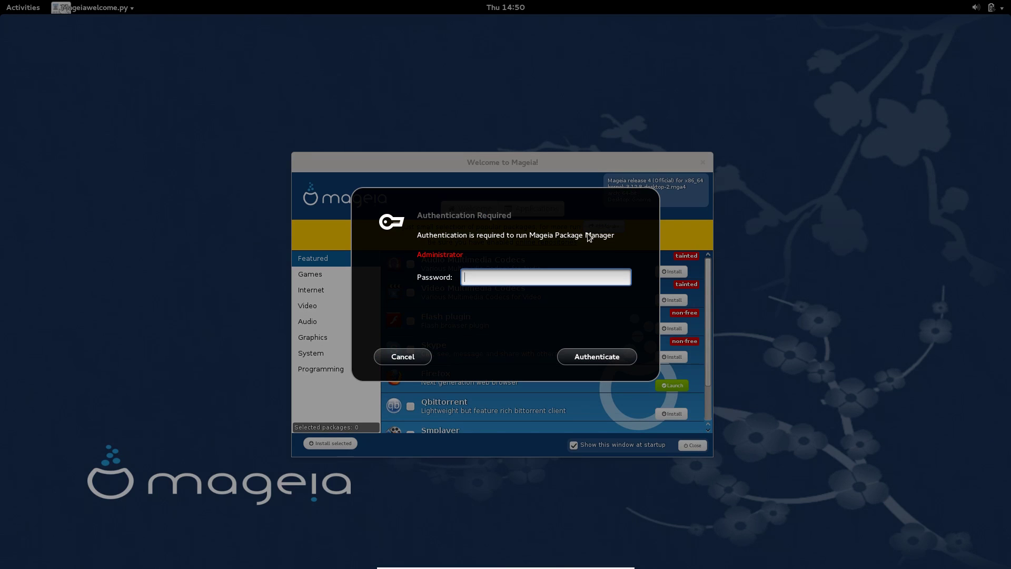
type("•••••••••")
key("Return")
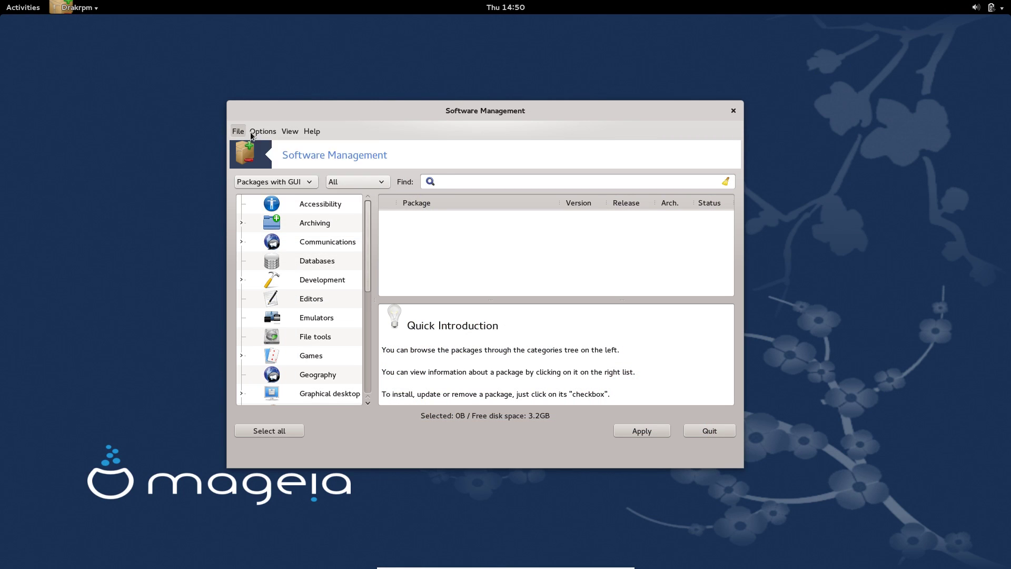
Step: Check which options, help entries and file commands the Software Management window offers
left_click(256, 133)
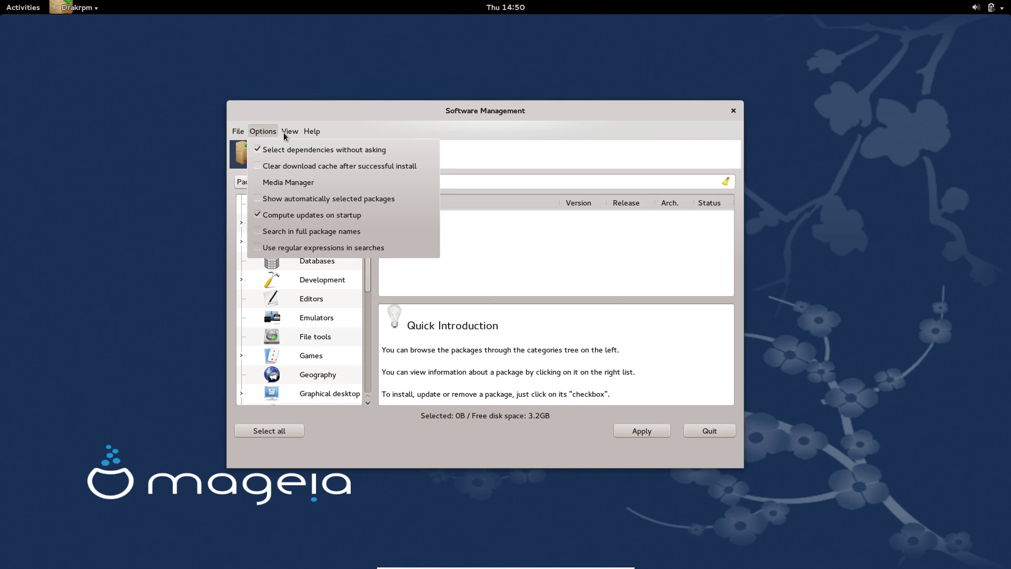
left_click(311, 136)
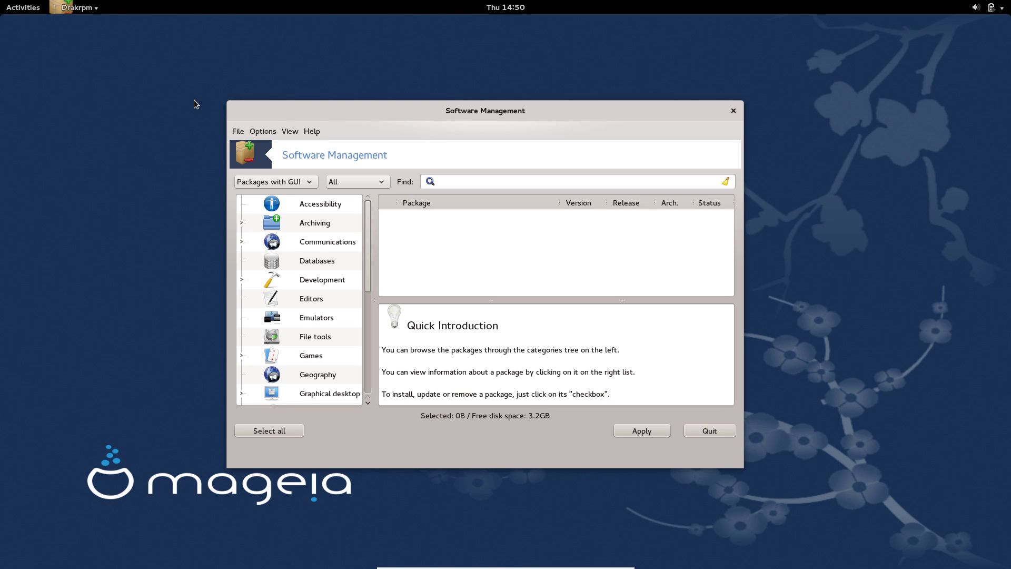
left_click(238, 131)
left_click(238, 131)
Step: Launch the Mageia Control Center from the GNOME activities overview, authenticating with the administrator password
left_click(29, 9)
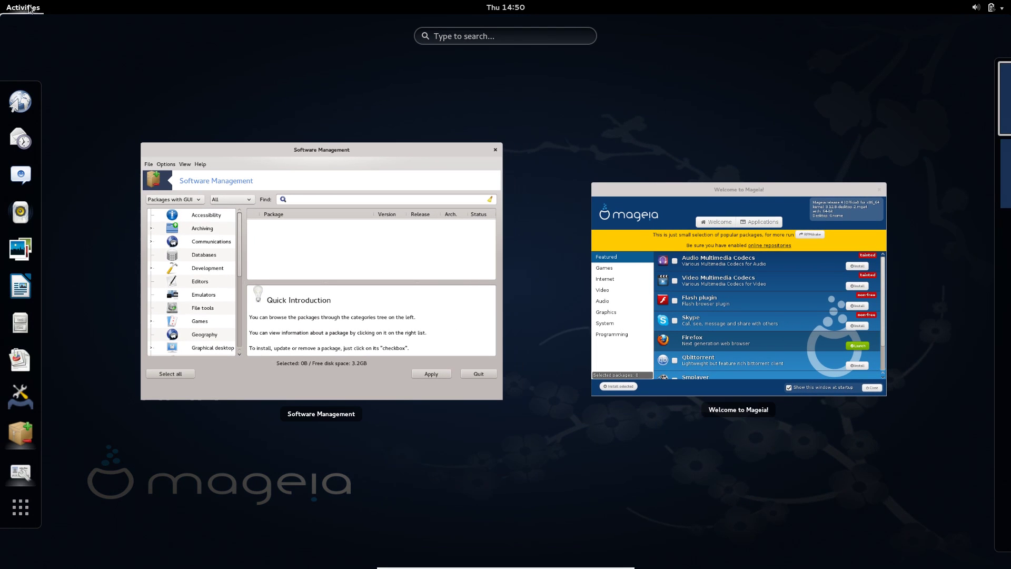
left_click(21, 400)
type("********")
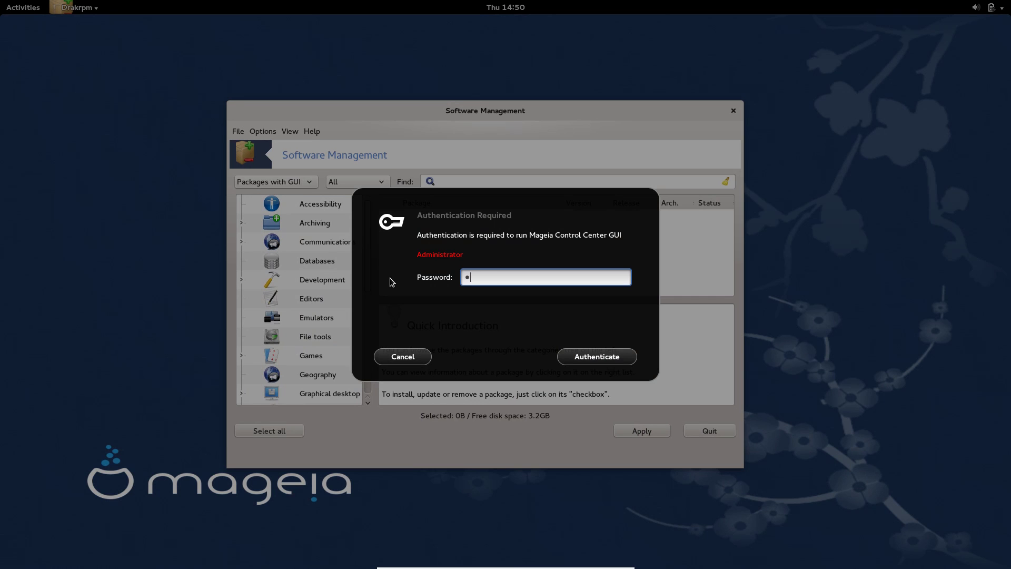
key("Return")
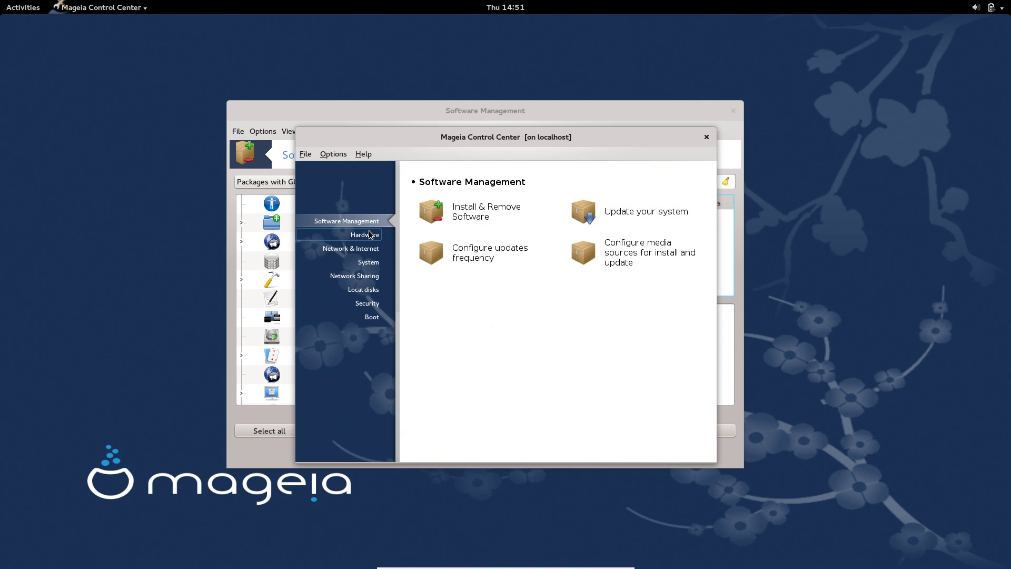
Step: Look through the control center's tool categories in order, from Hardware through System and Security to Boot
left_click(370, 235)
scroll(435, 267, "down", 3)
scroll(435, 268, "up", 3)
left_click(375, 248)
left_click(373, 263)
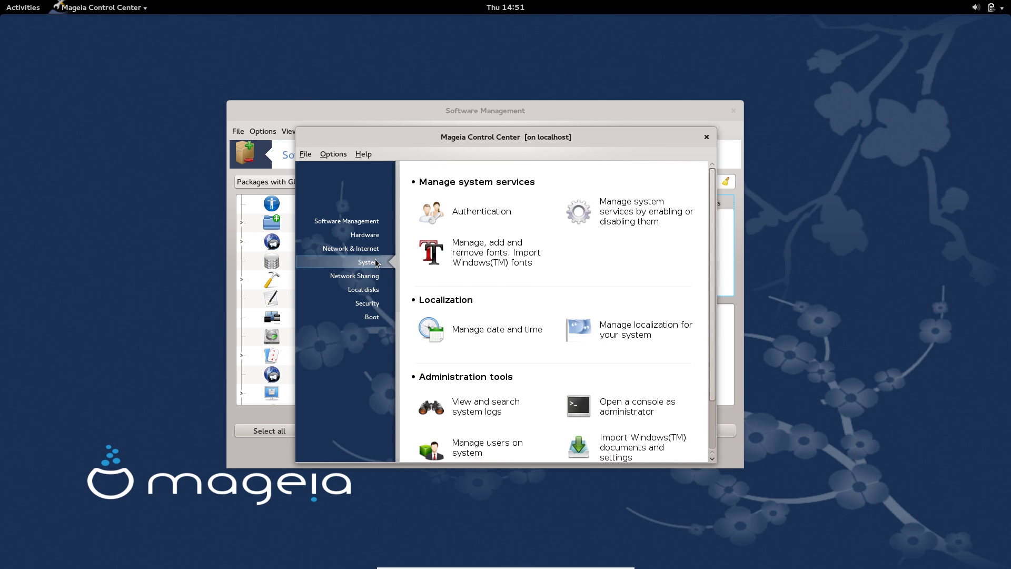
left_click(371, 278)
left_click(372, 289)
left_click(373, 303)
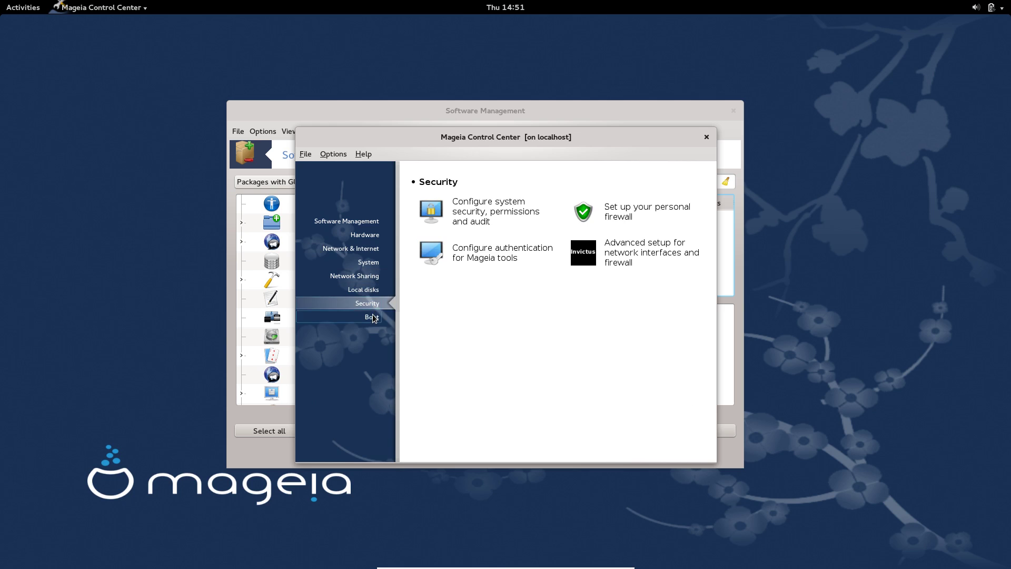
left_click(373, 317)
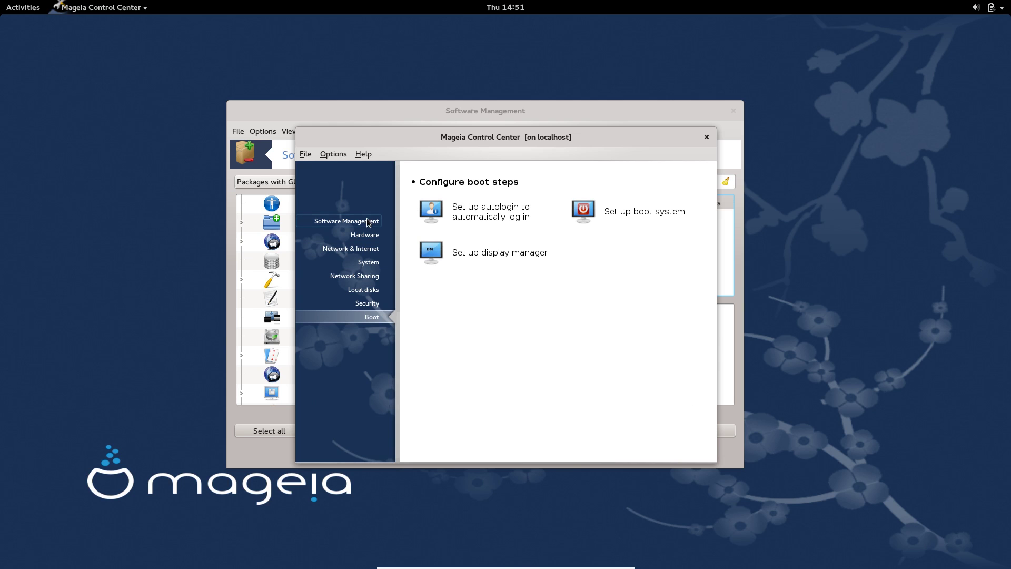
Step: Examine the complete set of Hardware tools, from hardware browsing and graphics to printing, scanning and UPS setup
left_click(358, 235)
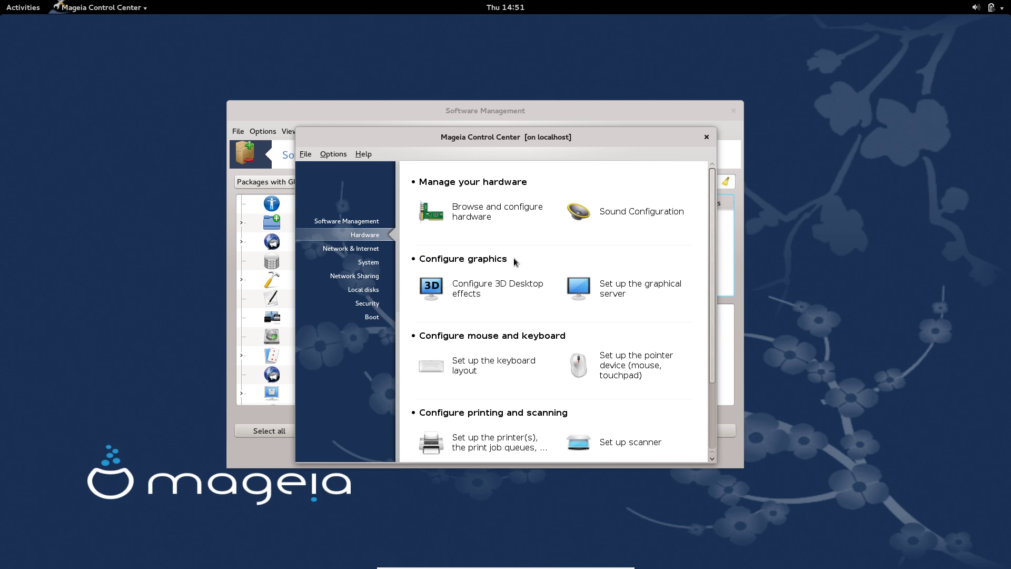
scroll(514, 258, "down", 3)
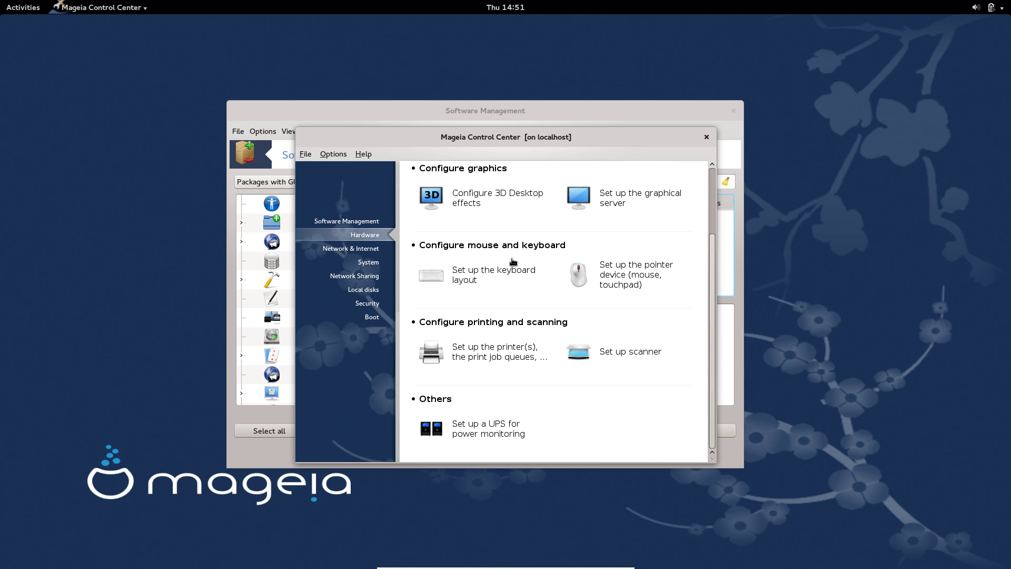
scroll(641, 388, "up", 3)
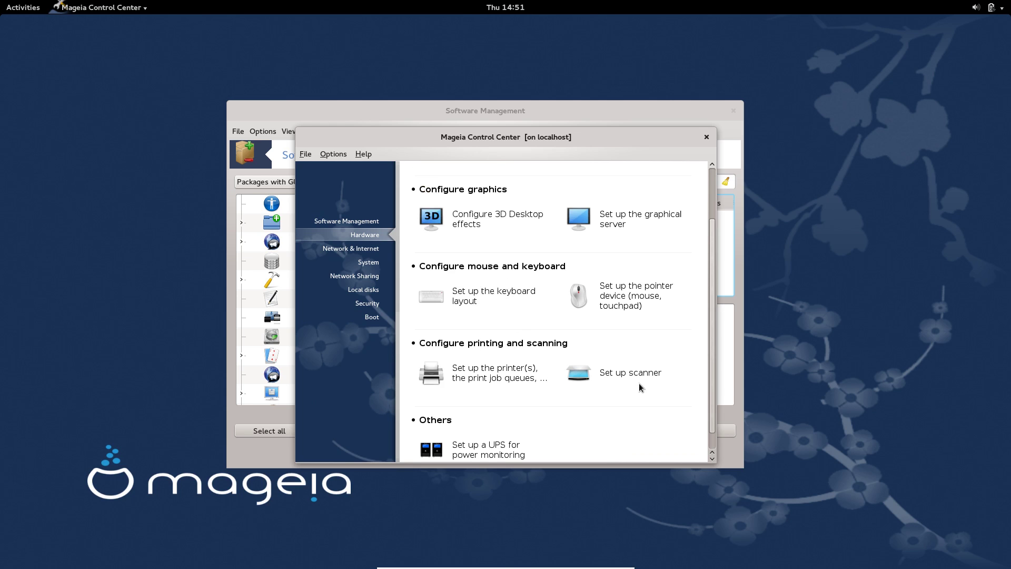
Step: Open the Proxy tool in the Network & Internet category, cancel it and review the remaining network tools
left_click(371, 252)
left_click(460, 311)
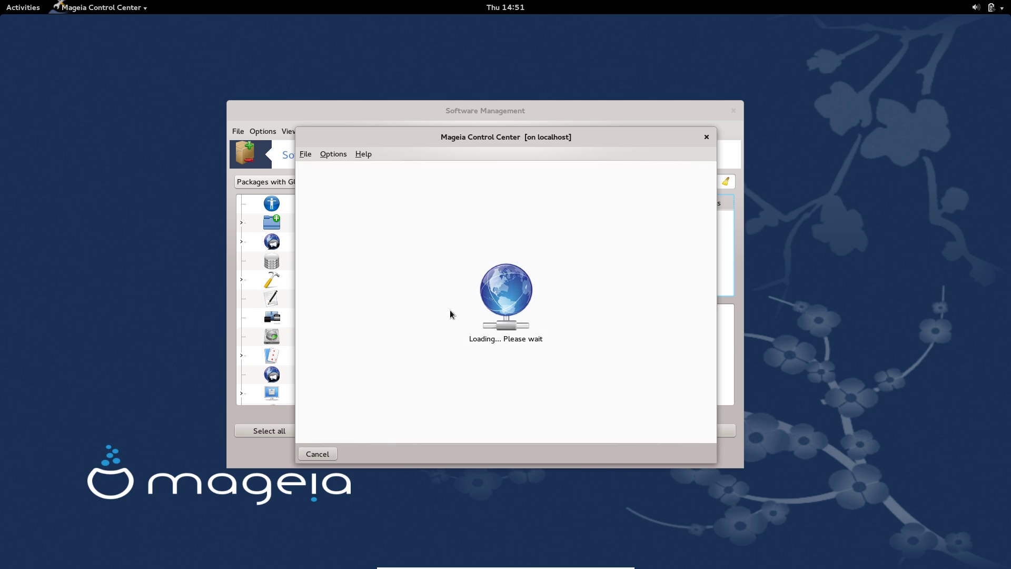
left_click(327, 449)
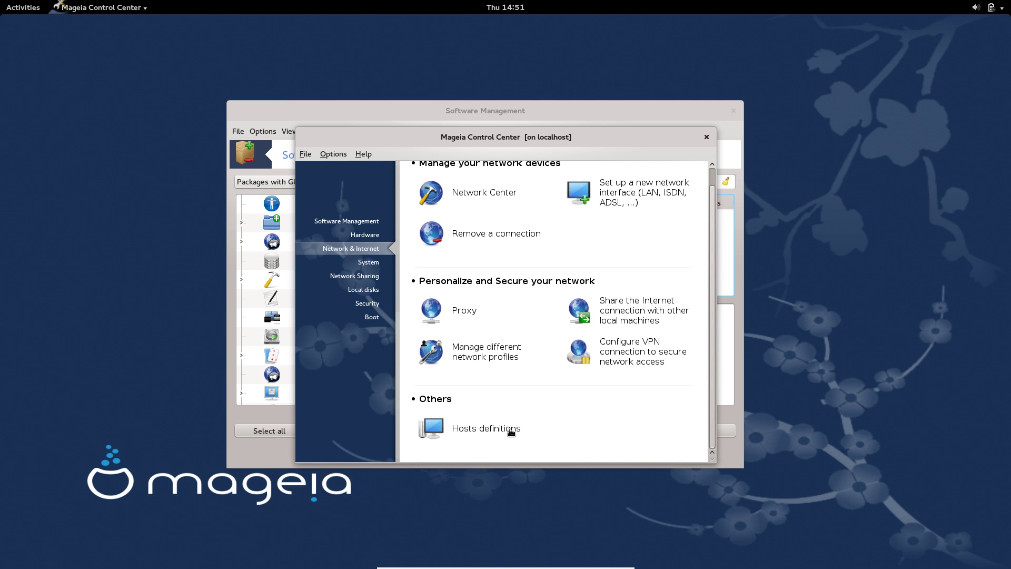
scroll(537, 390, "up", 1)
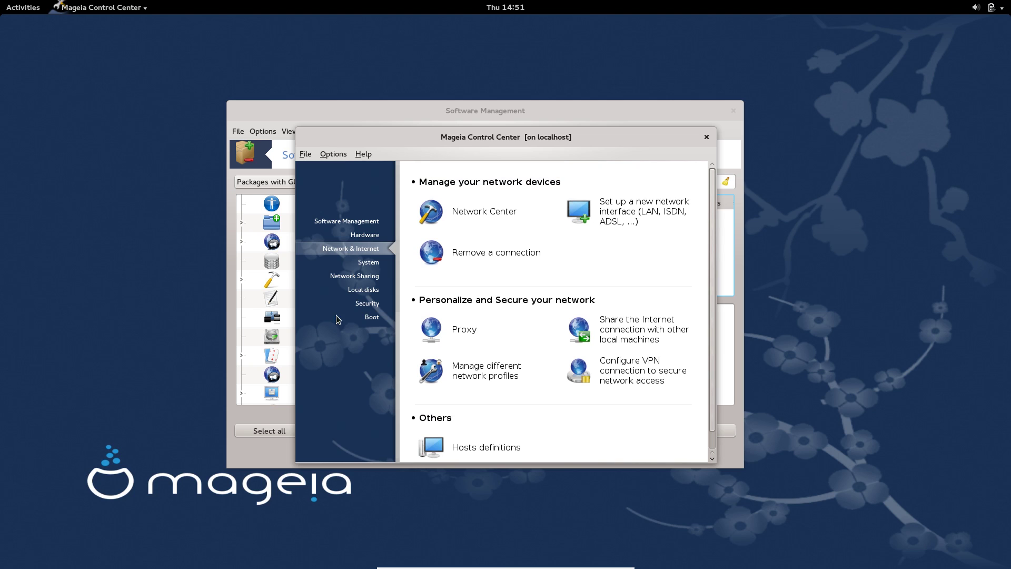
Step: Review the System tools, open Snapshots and dismiss the request to install the draksnapshot package
left_click(368, 261)
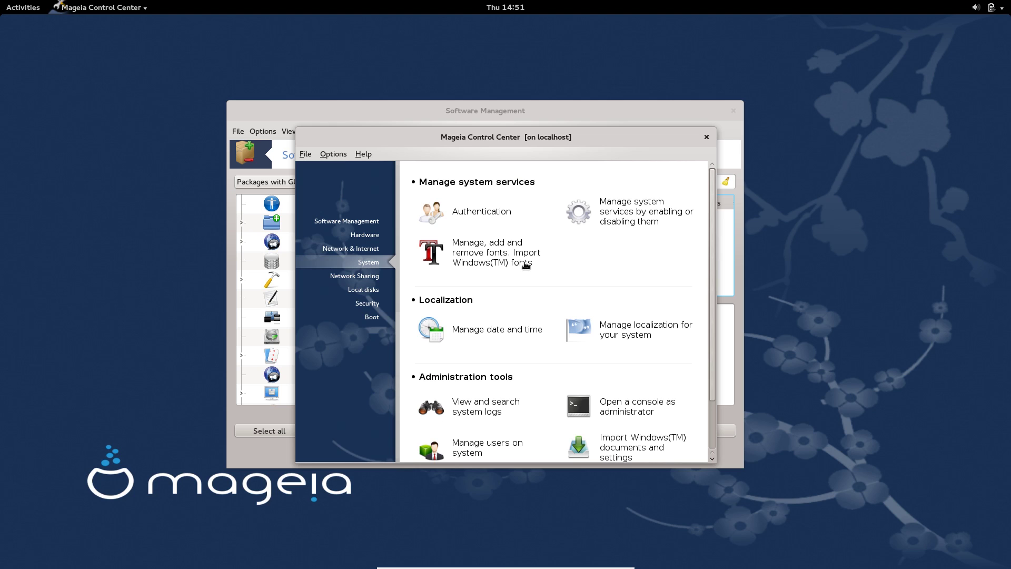
scroll(615, 279, "down", 2)
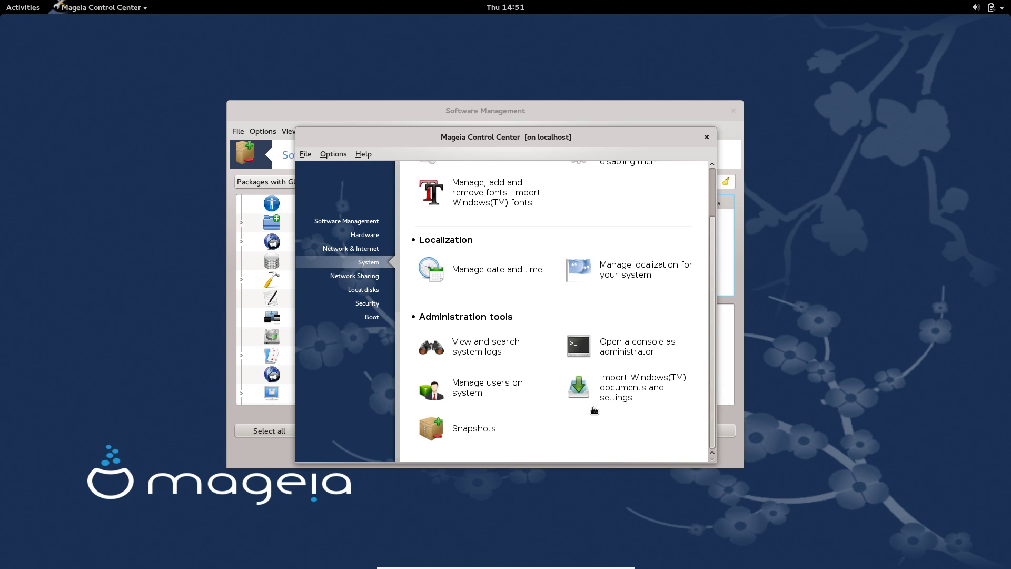
left_click(475, 427)
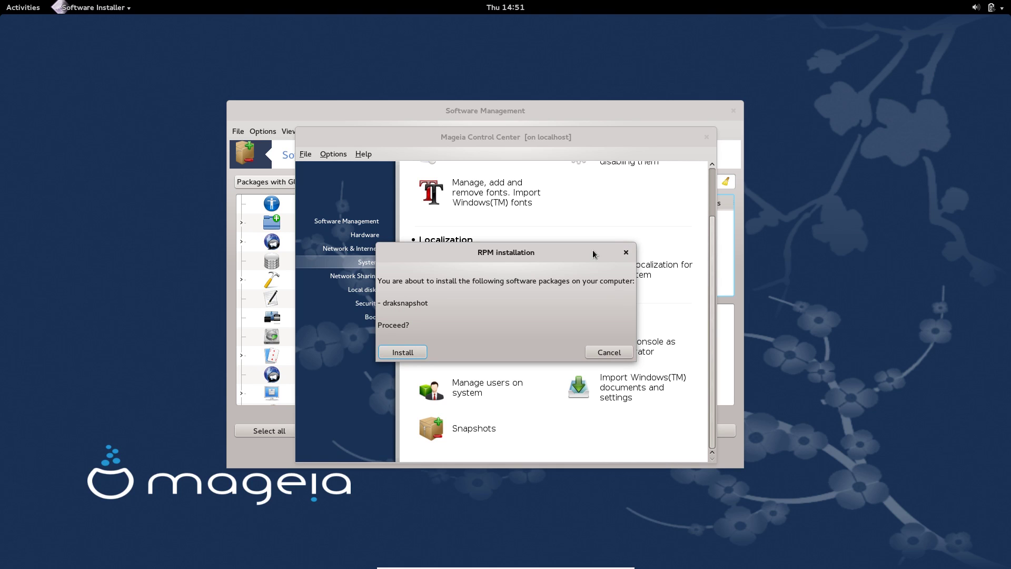
left_click_drag(595, 254, 591, 258)
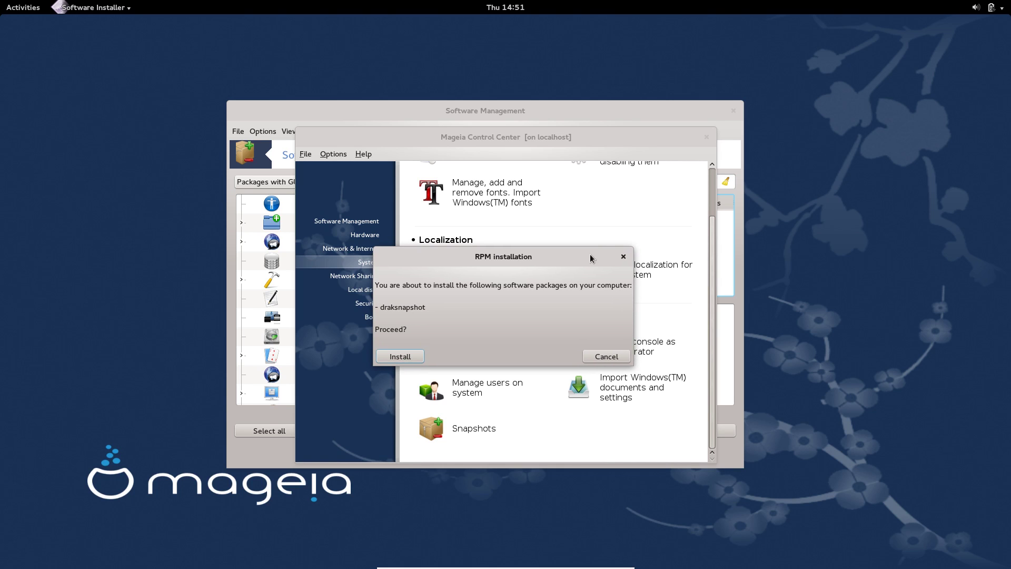
left_click(623, 257)
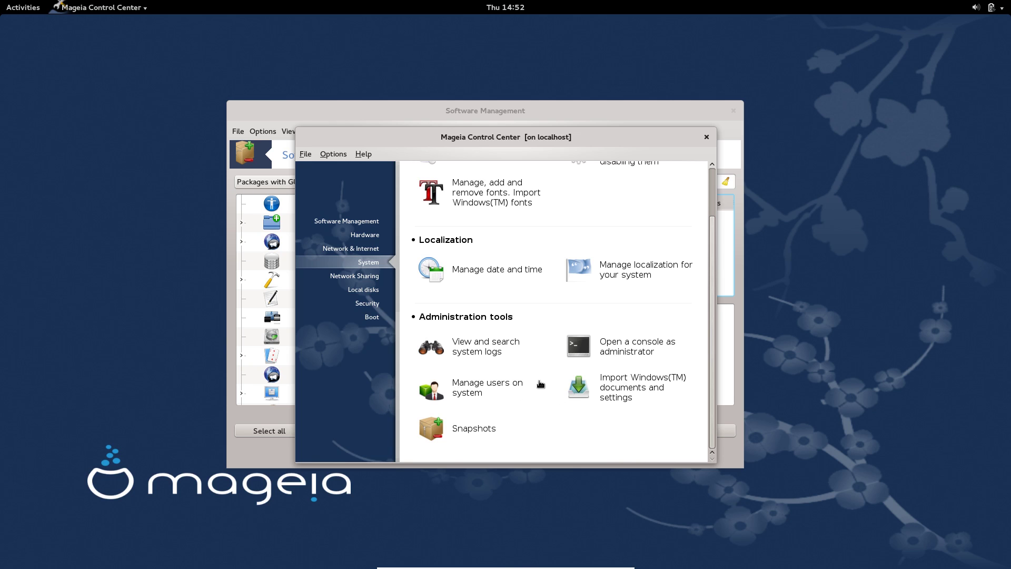
Step: Check which tools the Local disks and Boot categories of the control center offer
scroll(539, 321, "up", 3)
left_click(367, 303)
left_click(367, 291)
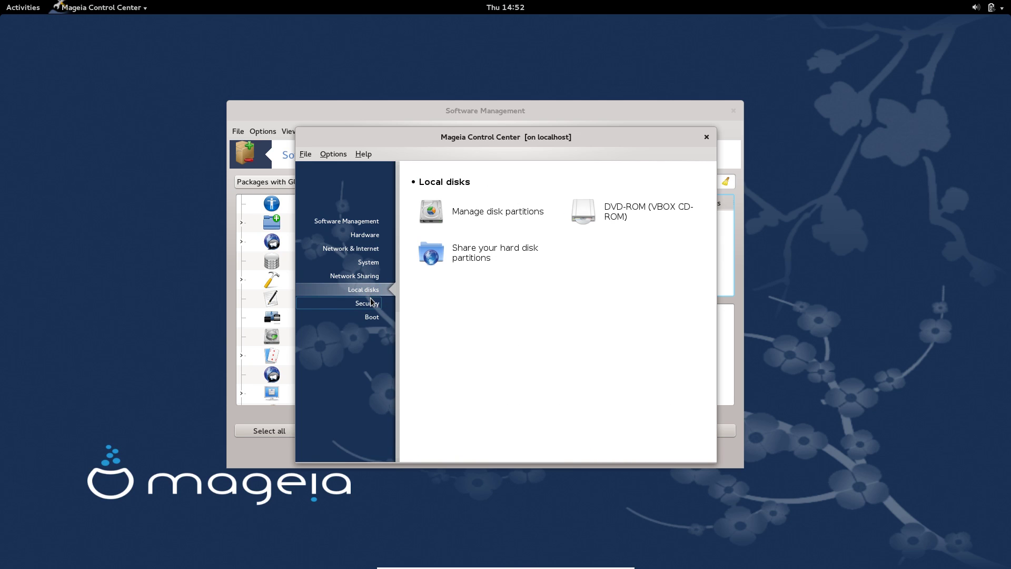
left_click(377, 321)
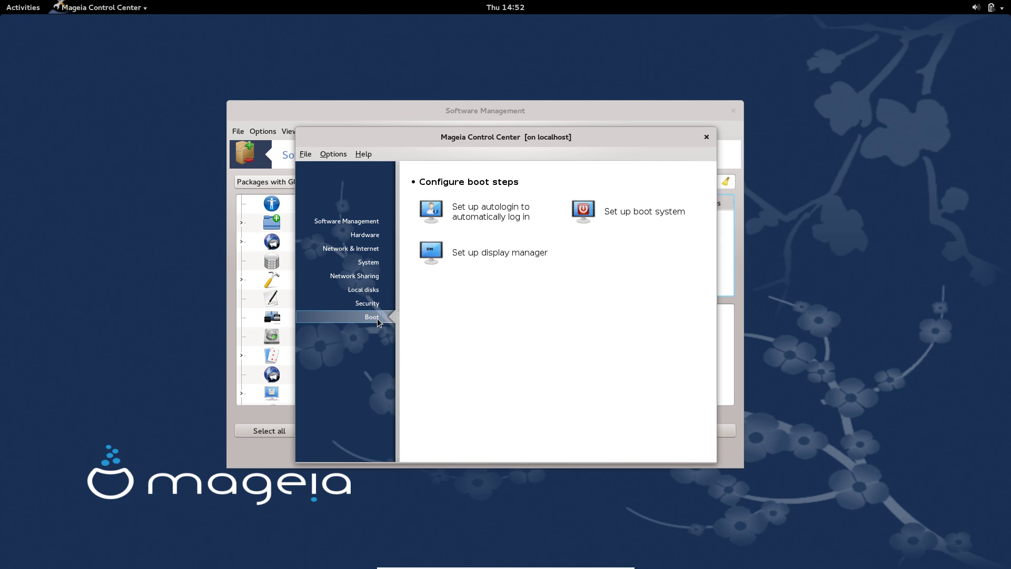
Step: Revisit the control center categories from Software Management down to Local disks, return to Software Management and check the Help entries
left_click(367, 225)
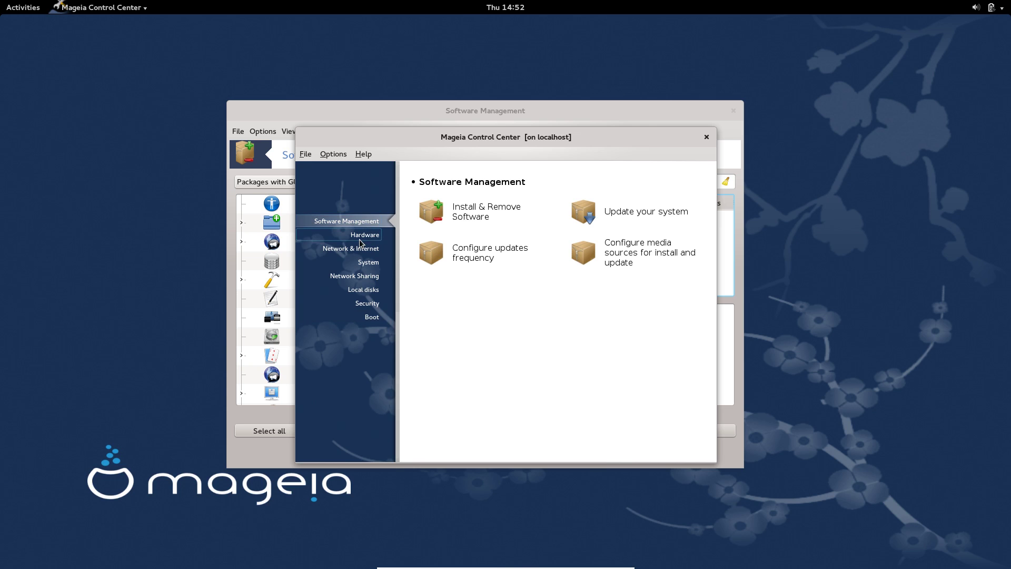
left_click(360, 240)
left_click(359, 248)
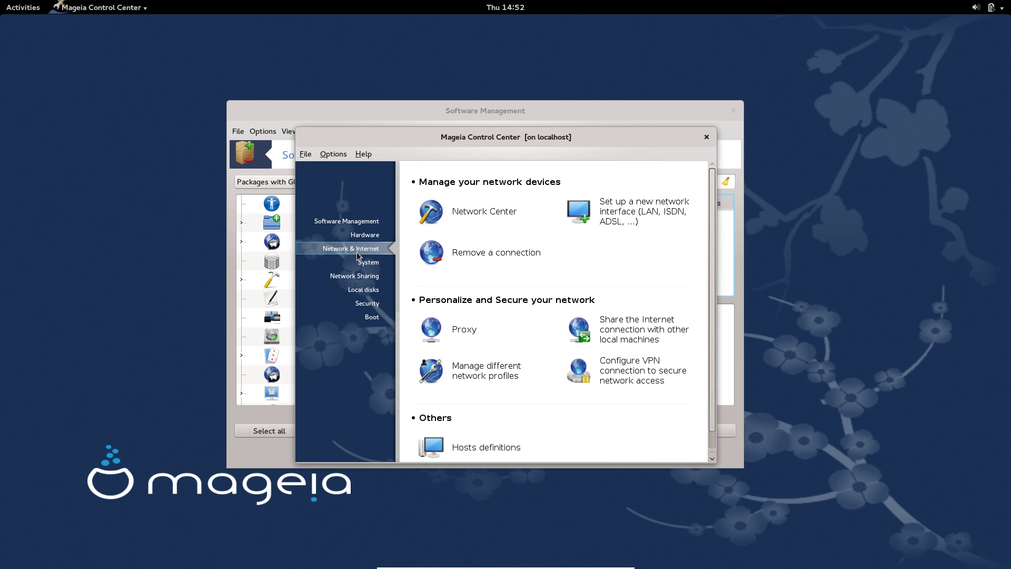
left_click(362, 263)
left_click(361, 278)
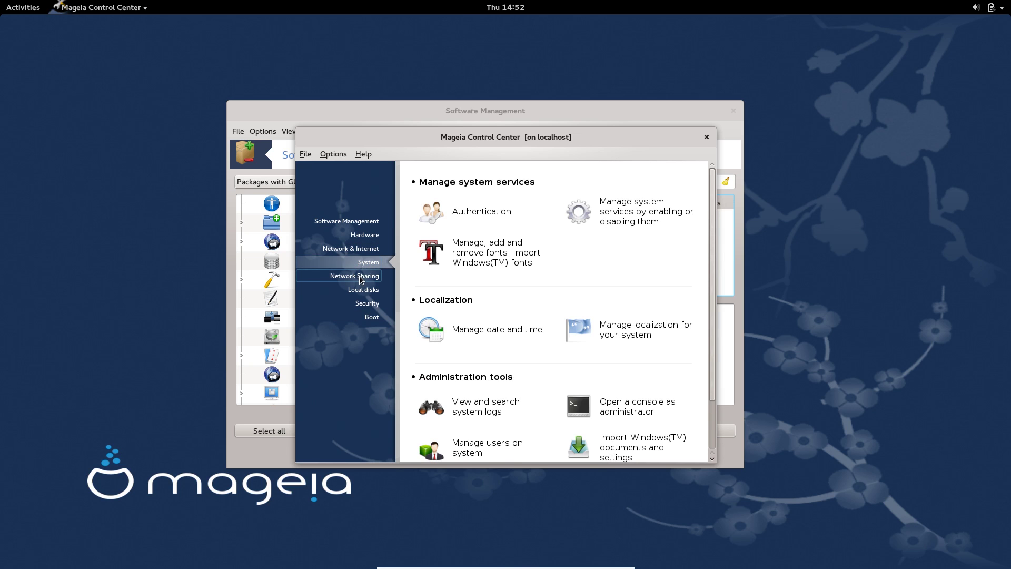
left_click(363, 290)
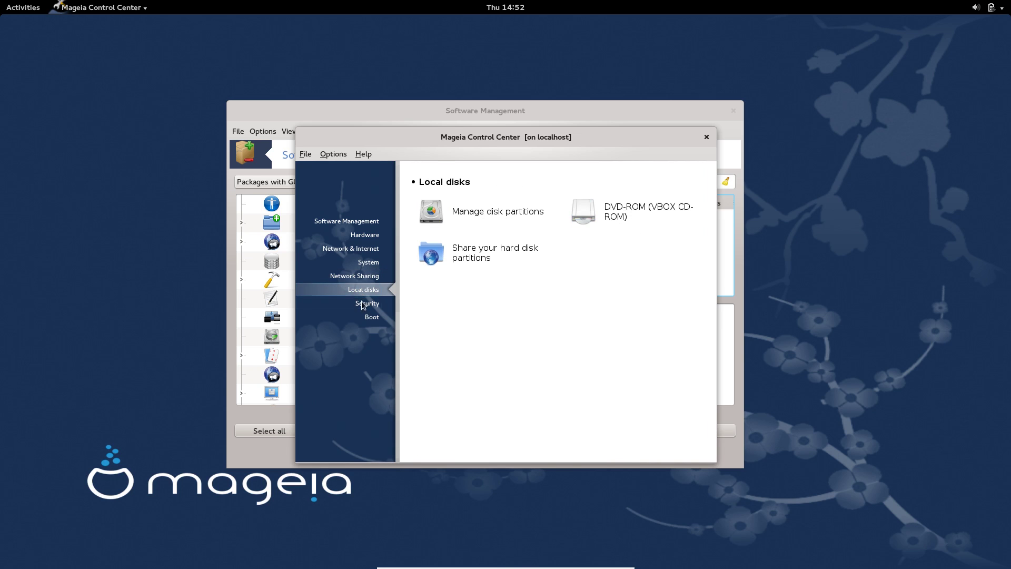
left_click(359, 222)
left_click(372, 157)
left_click(635, 156)
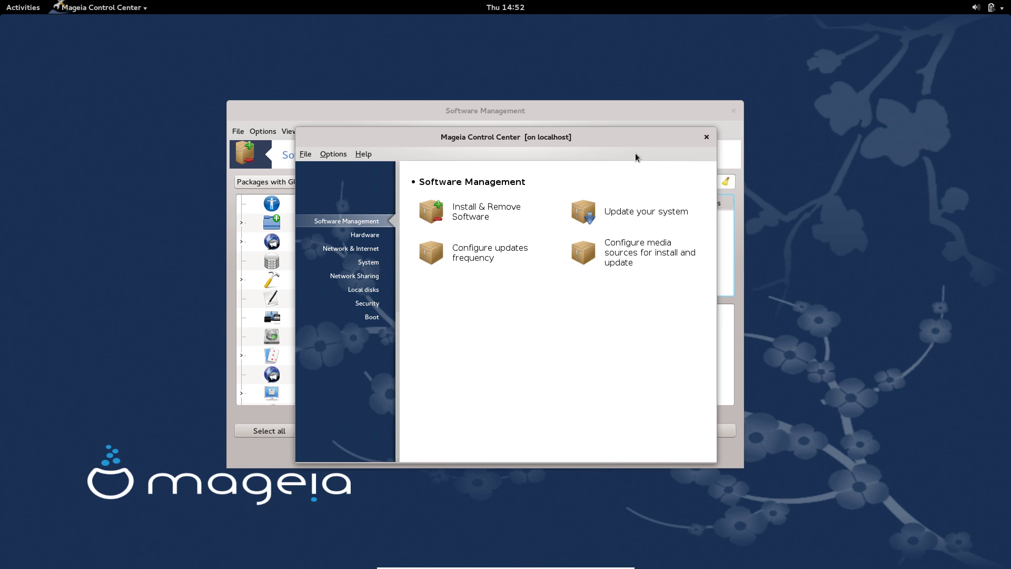
Step: Close the Mageia Control Center and the Software Management window to clear the GNOME desktop
left_click_drag(608, 140, 653, 126)
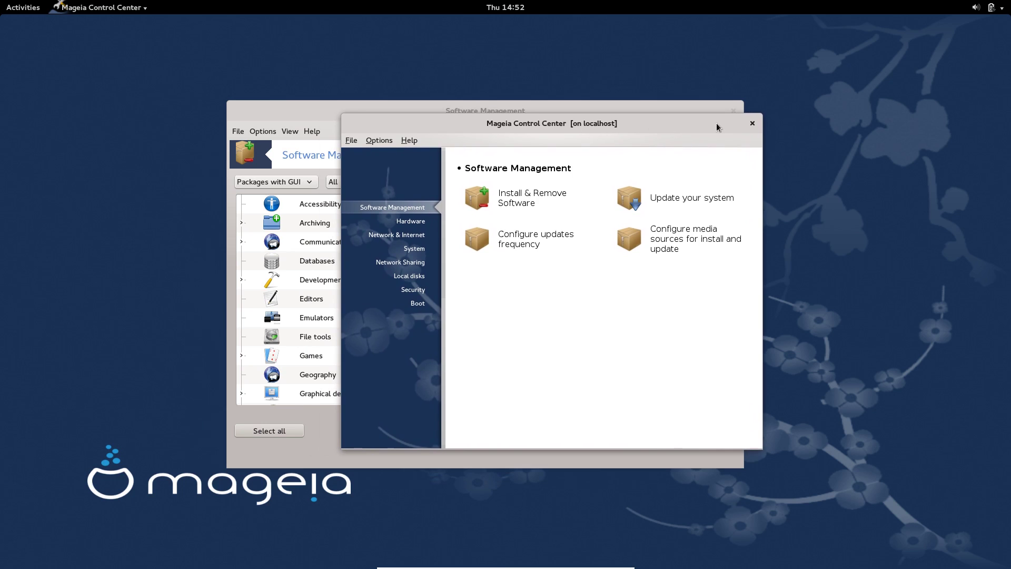
left_click(752, 124)
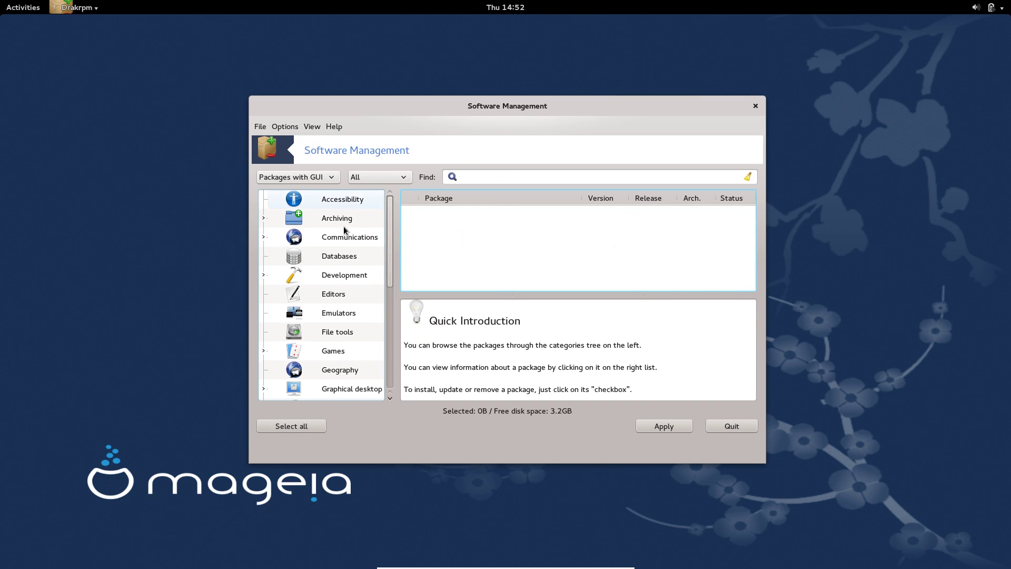
mouse_move(387, 203)
left_mouse_down()
mouse_move(400, 371)
mouse_move(392, 218)
left_mouse_up()
left_click(756, 105)
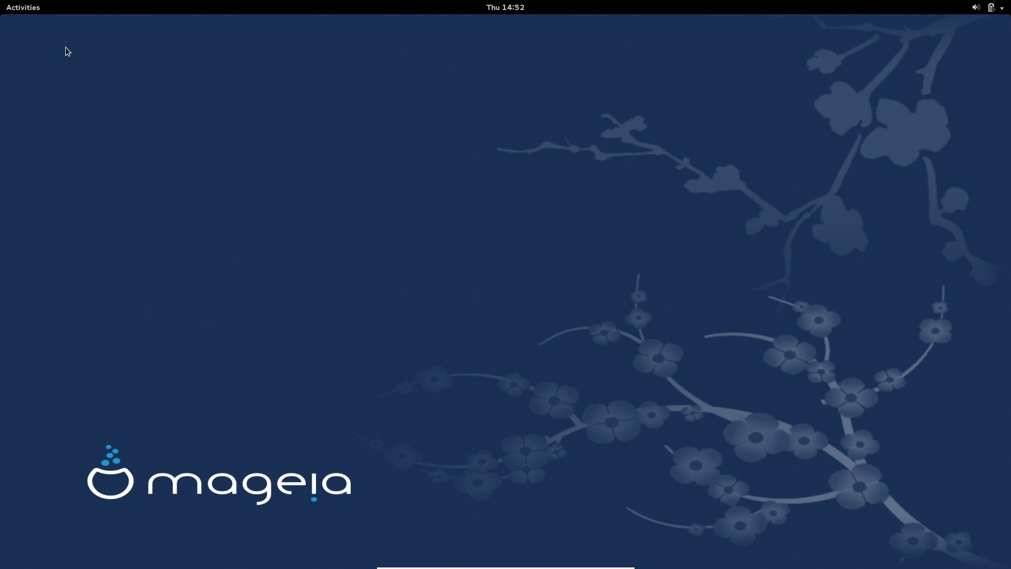
left_click(30, 12)
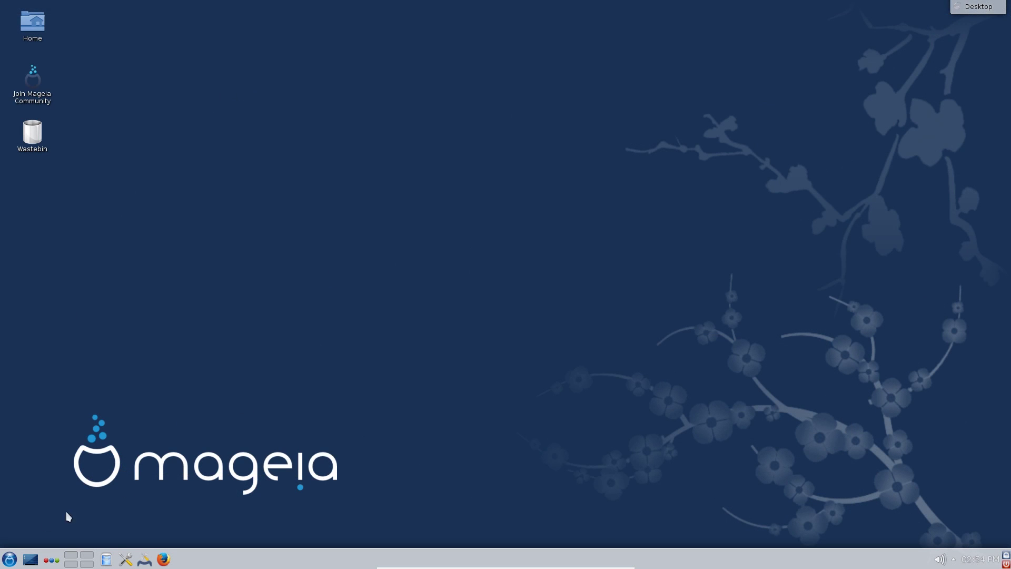
Step: Close the Welcome to Mageia window on the KDE desktop
left_click(9, 559)
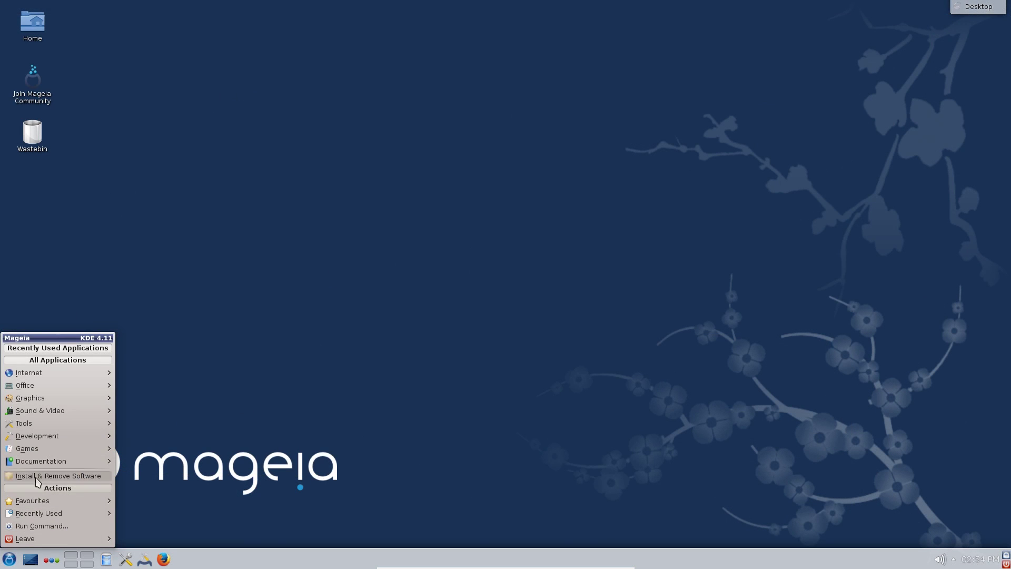
left_click(185, 258)
left_click(10, 558)
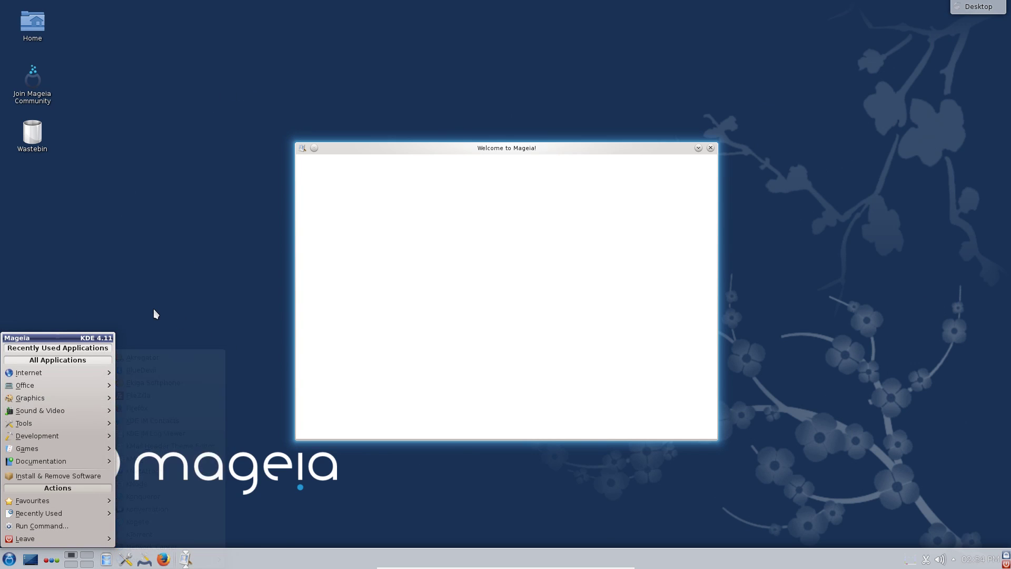
left_click(711, 148)
Step: Browse the Games, Office and Sound & Video categories in the KDE application launcher
left_click(11, 559)
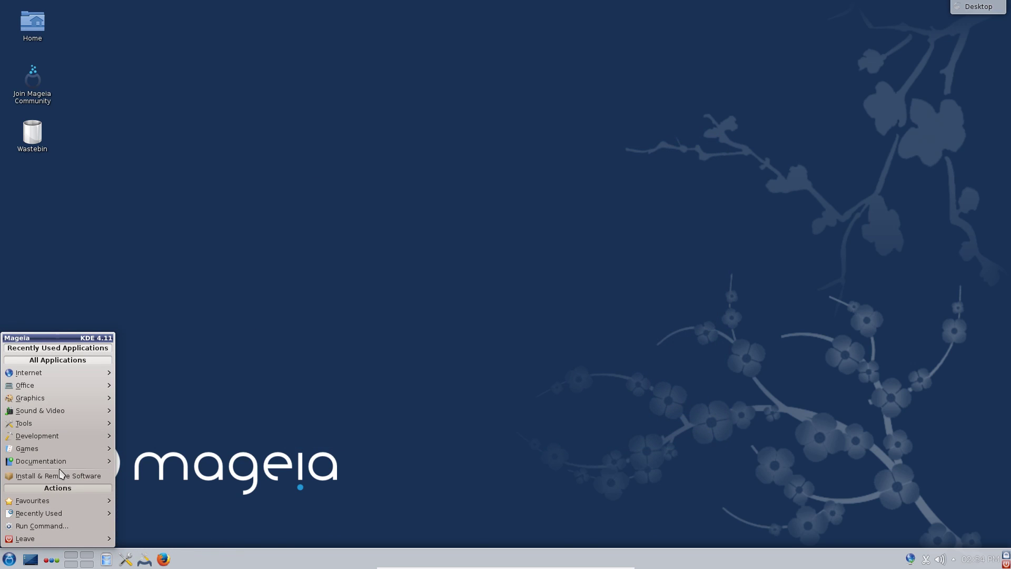
mouse_move(59, 454)
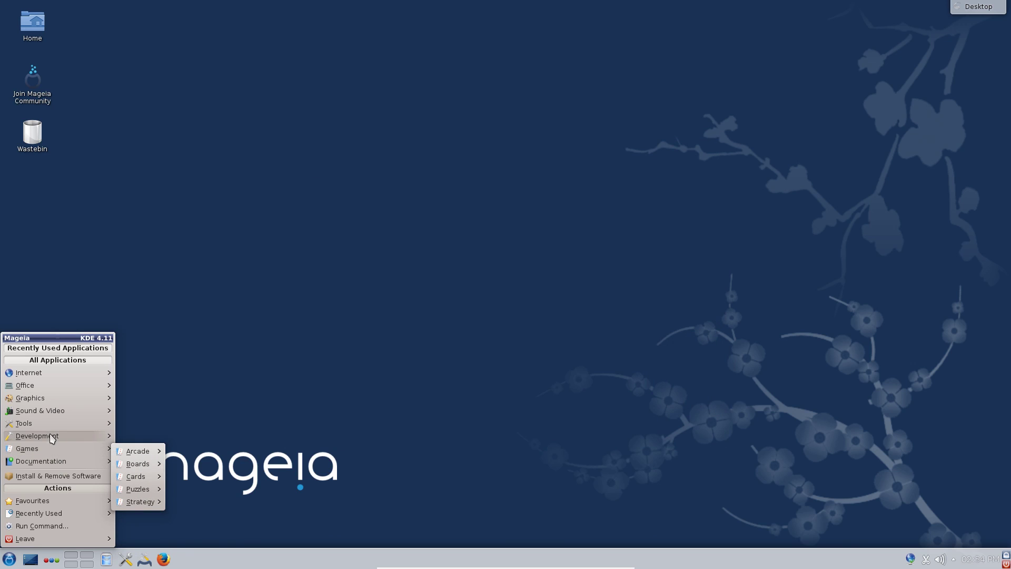
mouse_move(52, 438)
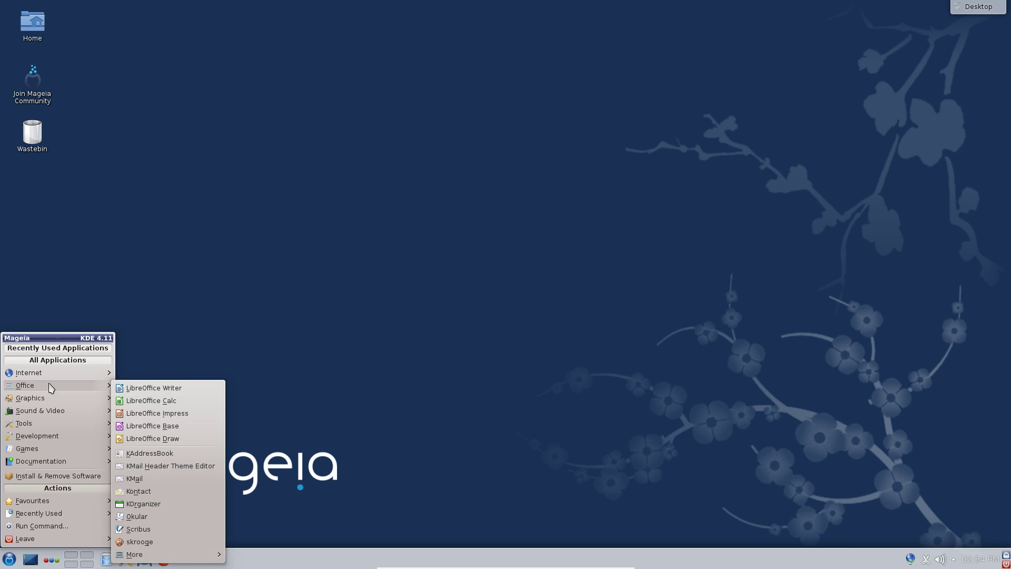
mouse_move(52, 379)
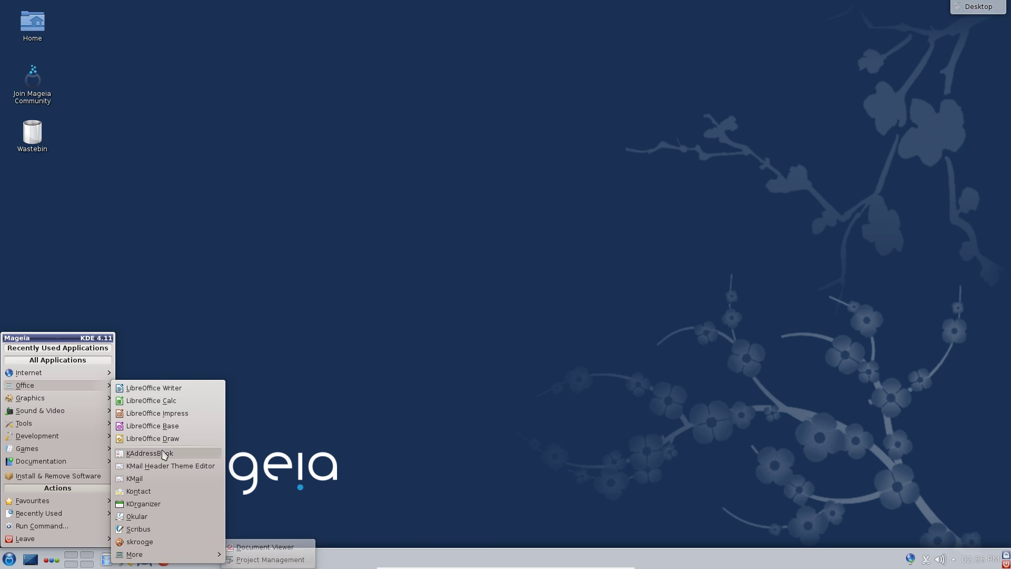
mouse_move(79, 410)
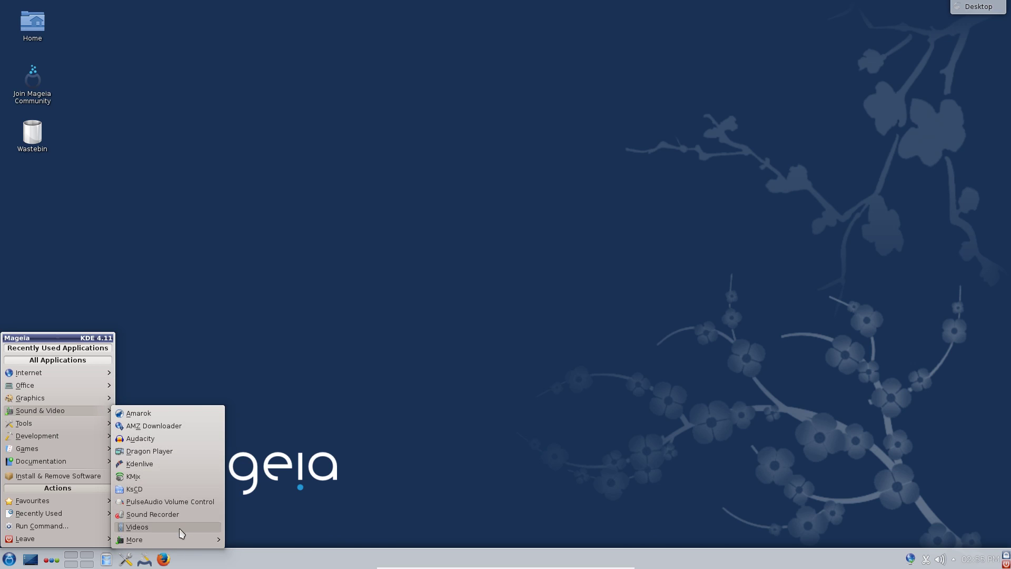